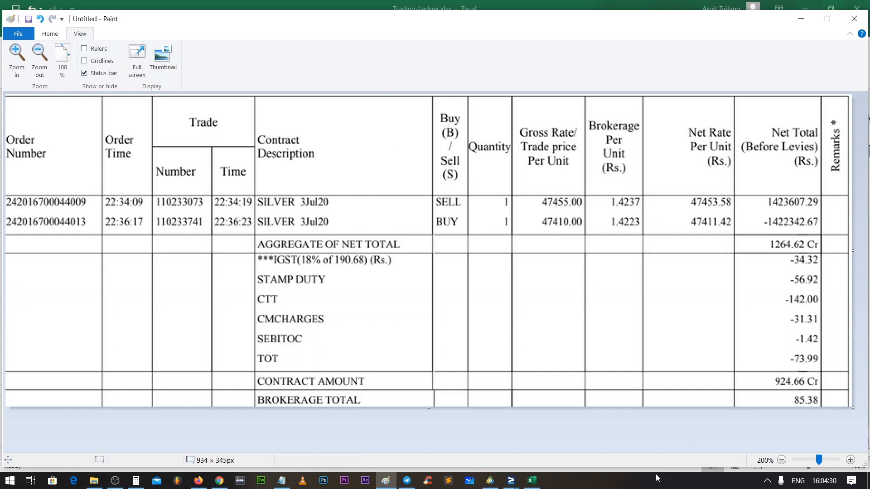
Step: Switch to the Trading-Ledger workbook in Excel and enter MCX as the exchange in the 15-06-2020 row
click(532, 481)
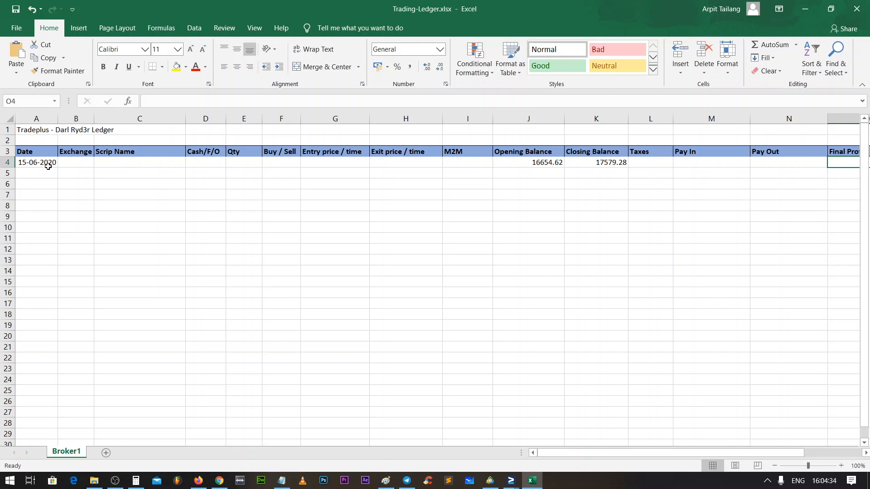
click(75, 155)
double_click(70, 162)
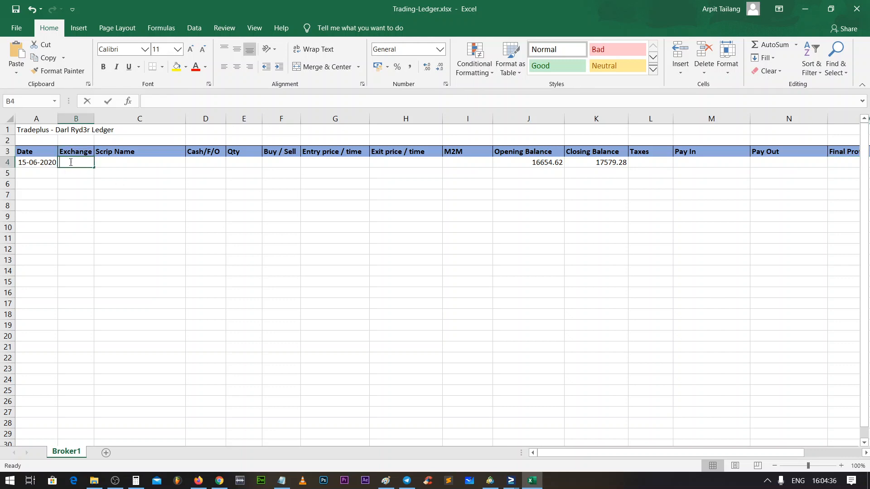
text(M)
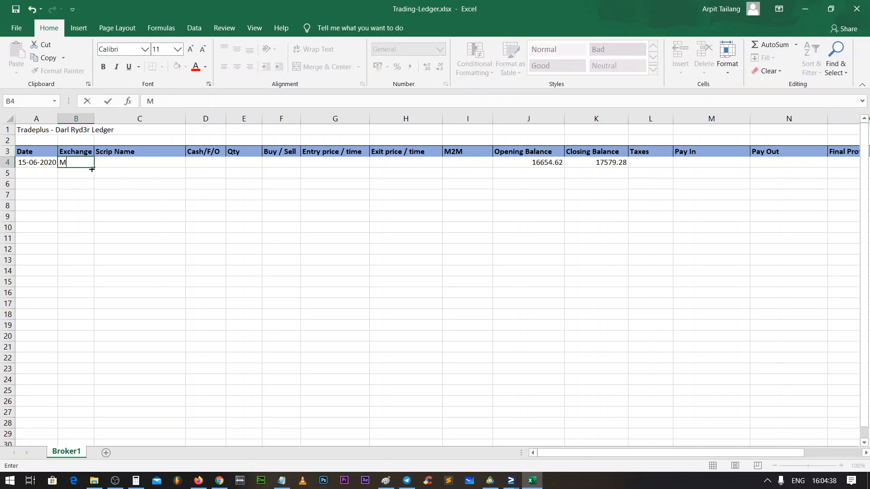
text(CX)
Step: Enter Silver 3 Jul 20 as the scrip name in row 4, checking the contract description on the note in Paint
double_click(110, 163)
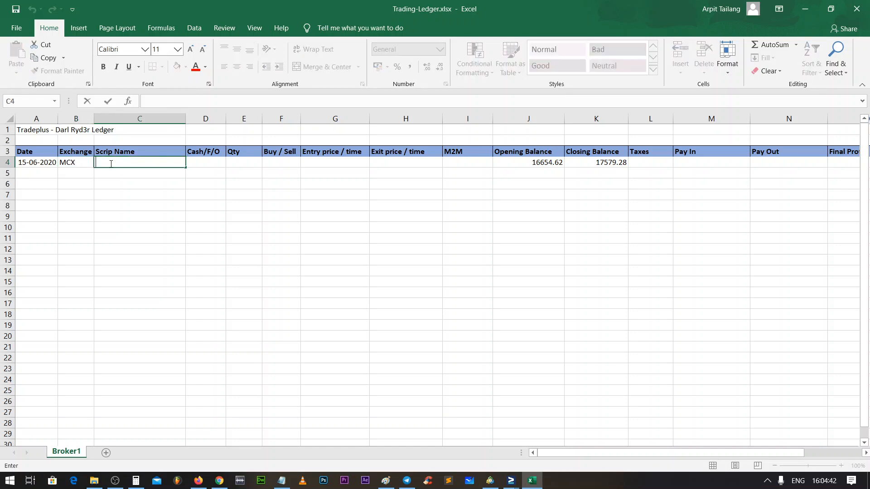
text(Silver)
mouse_move(214, 481)
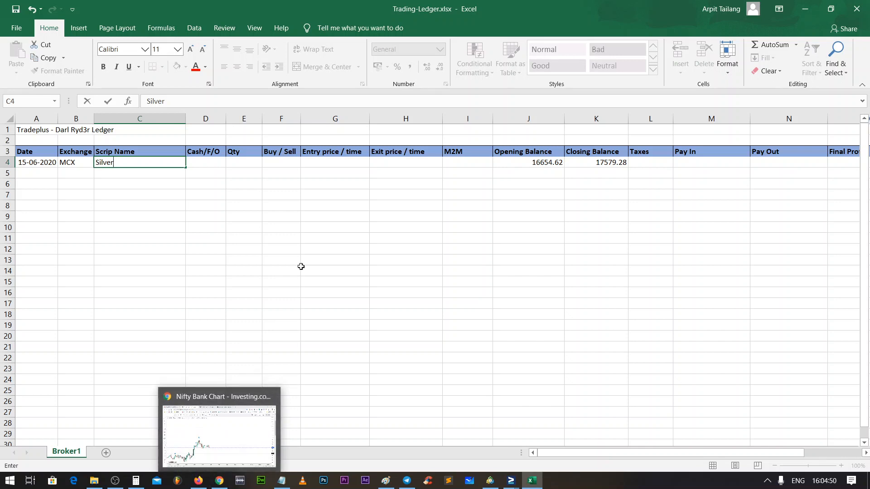
click(386, 481)
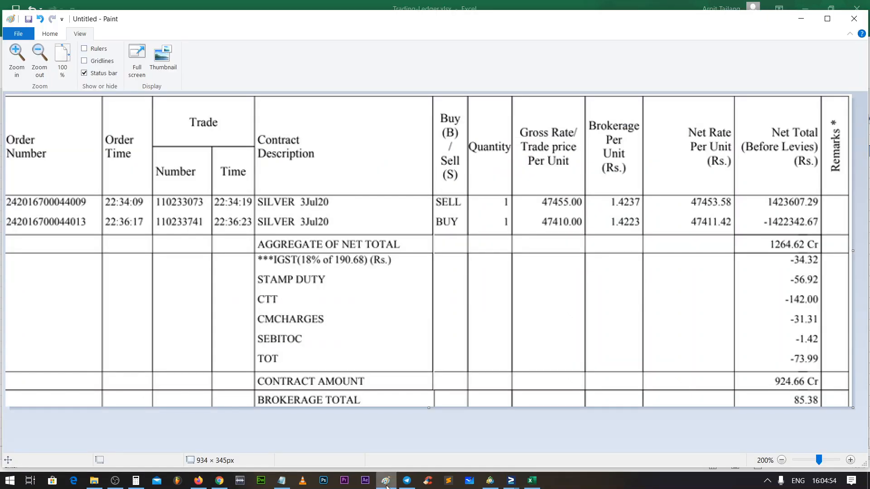
click(386, 484)
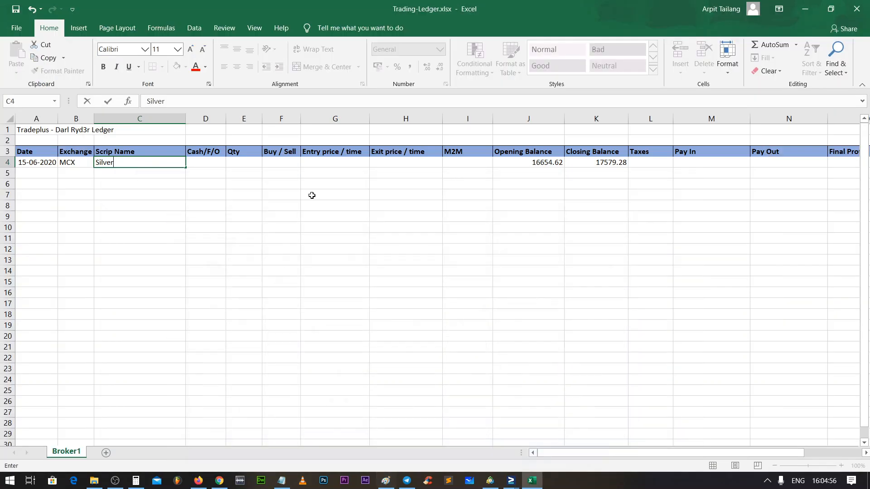
text(3 Jul 20)
Step: Fill in F for Cash/F/O and a quantity of 1 in row 4
double_click(211, 164)
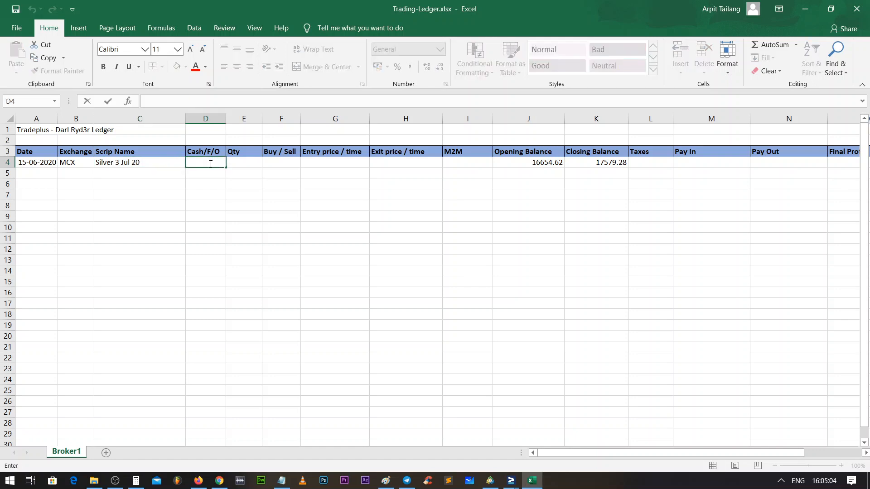
text(F)
click(252, 161)
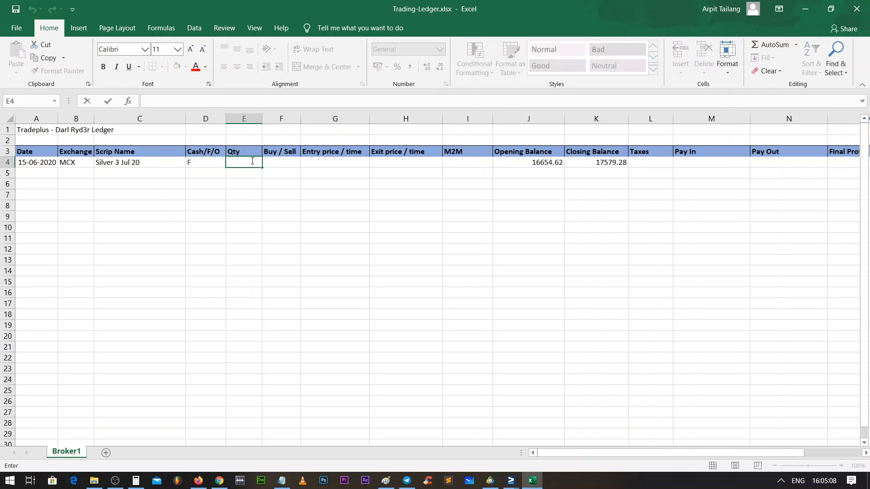
text(1lo)
key(BackSpace)
key(BackSpace)
Step: Record the trade side as S in the Buy / Sell cell of row 4
click(286, 166)
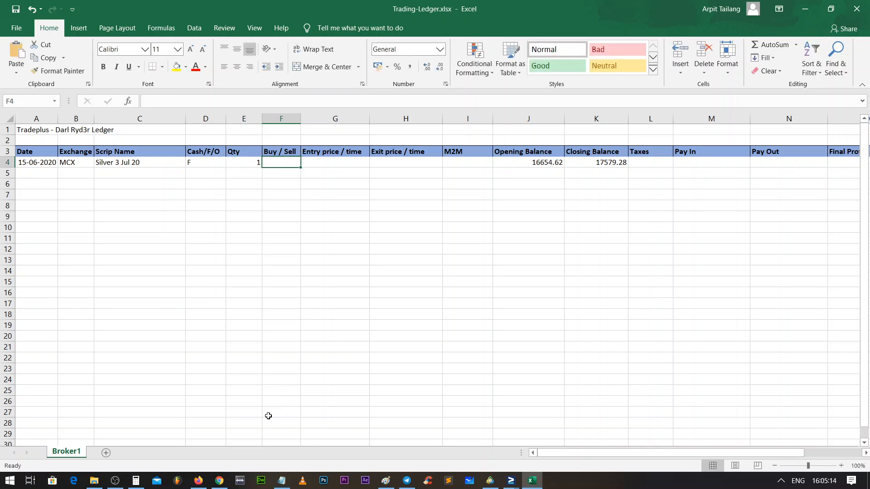
double_click(281, 163)
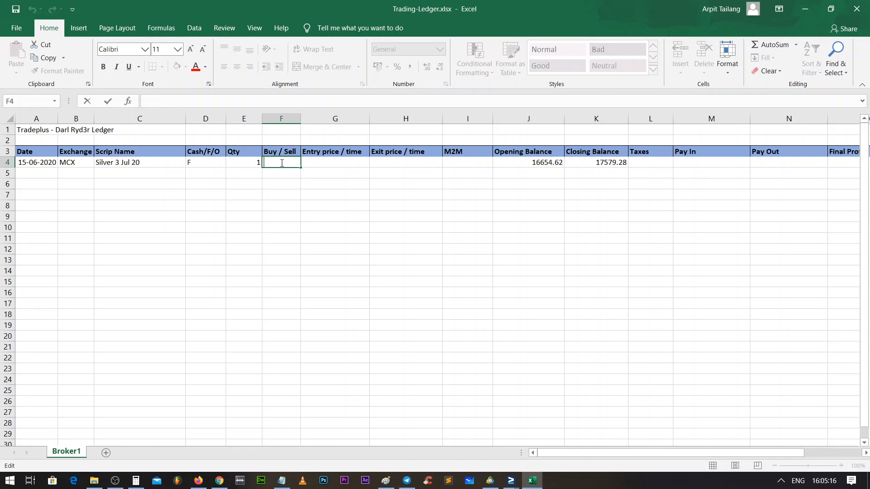
text(S)
click(304, 206)
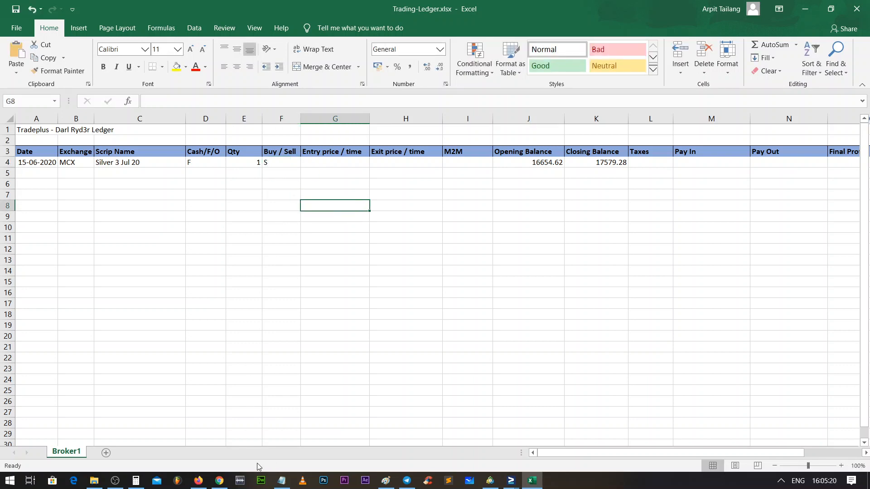
Step: Look up the sell trade's time on the contract note in Paint and enter 22:34:19 as row 4's entry time in Excel
click(390, 485)
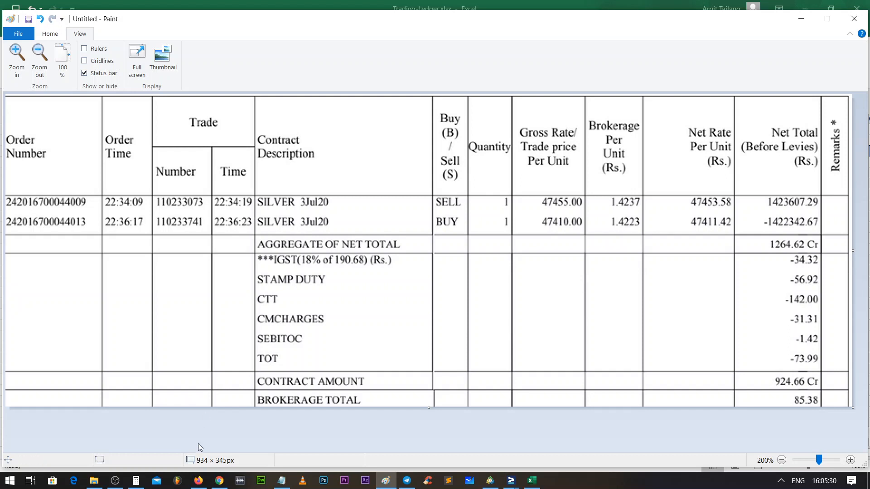
click(532, 480)
click(341, 166)
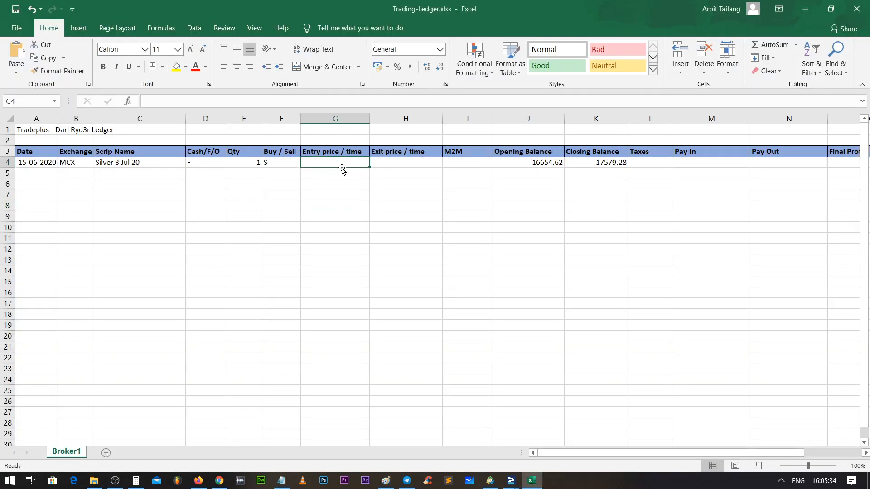
double_click(346, 162)
text(22:)
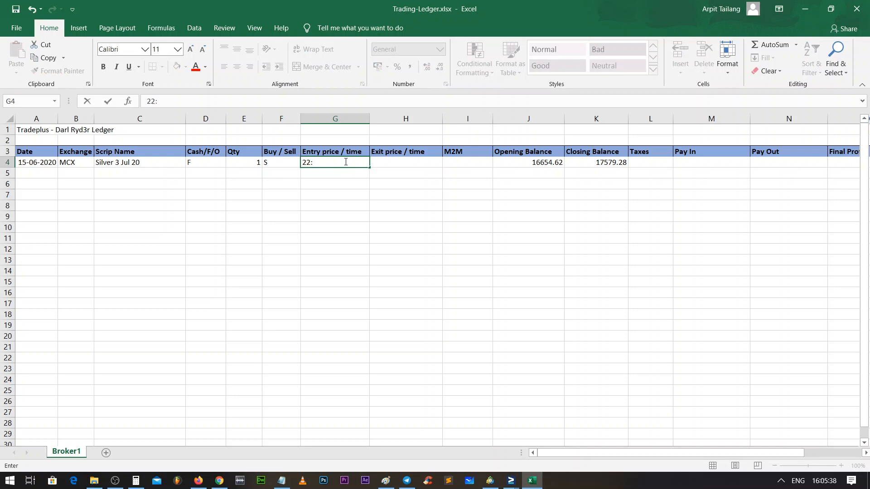
text(34:49)
key(BackSpace)
key(BackSpace)
text(19)
click(272, 356)
Step: Look up the buy trade's time on the contract note in Paint and enter 22:36:23 as row 4's exit time in Excel
click(385, 481)
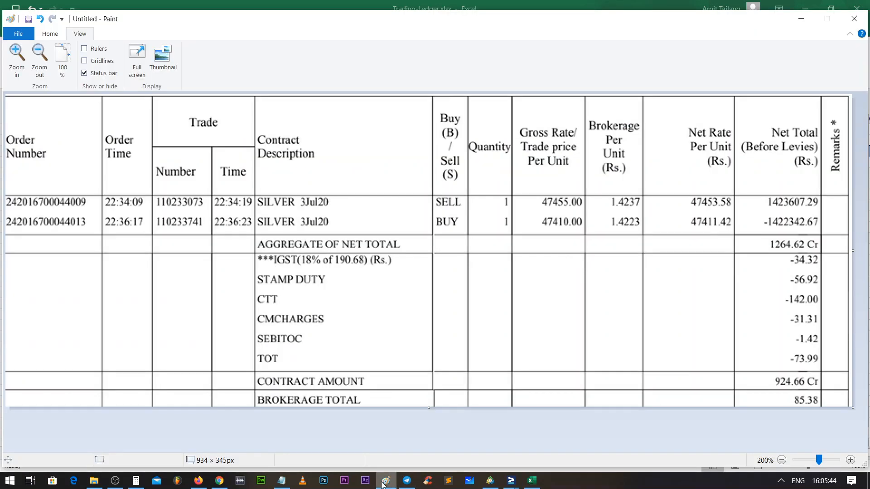
click(384, 482)
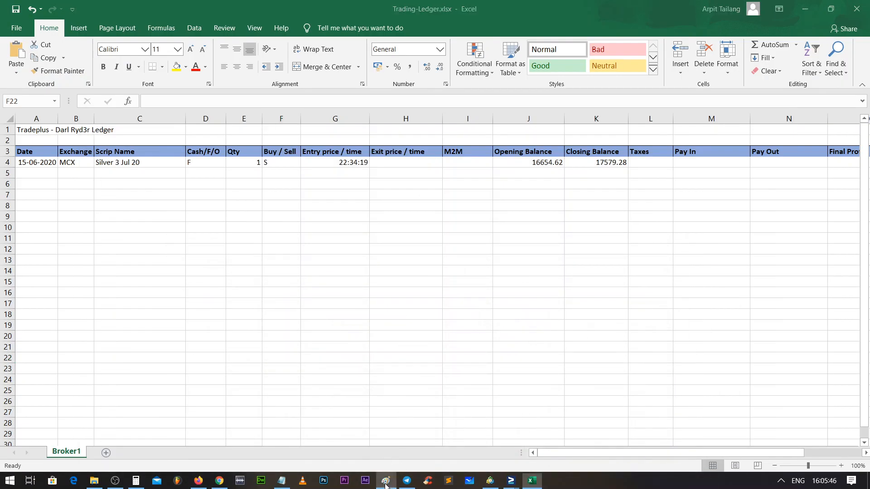
click(386, 484)
click(385, 484)
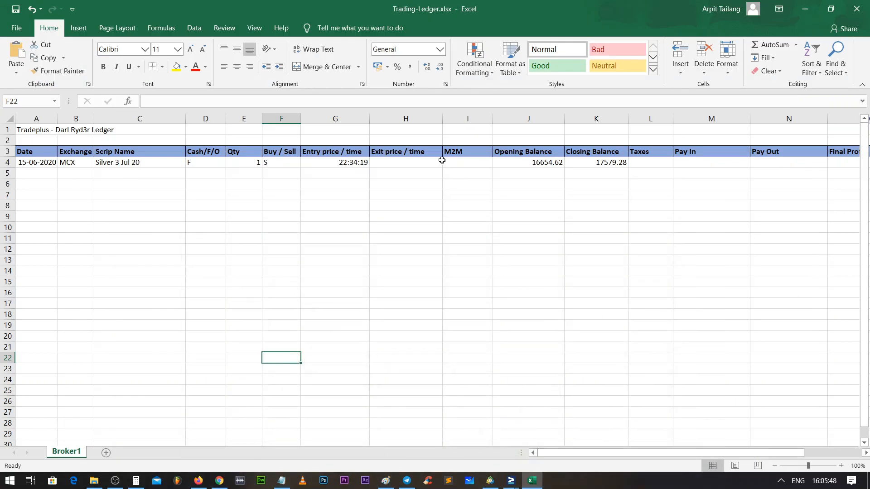
click(419, 163)
text(22)
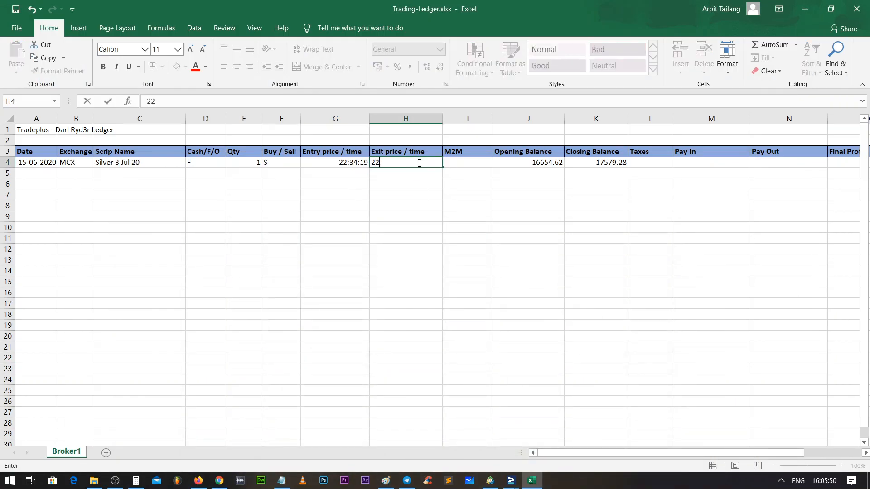
text(:36:23)
key(Return)
click(437, 164)
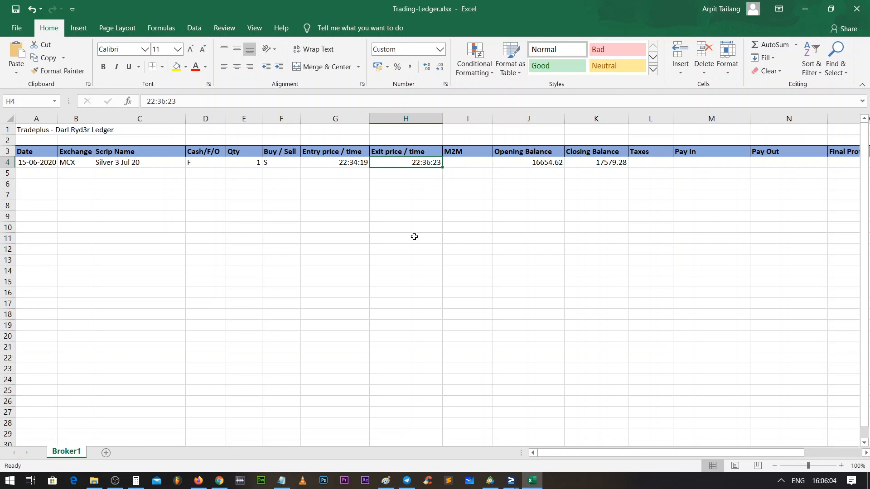
Step: Enter 926 as the M2M value in row 4
click(482, 164)
double_click(482, 163)
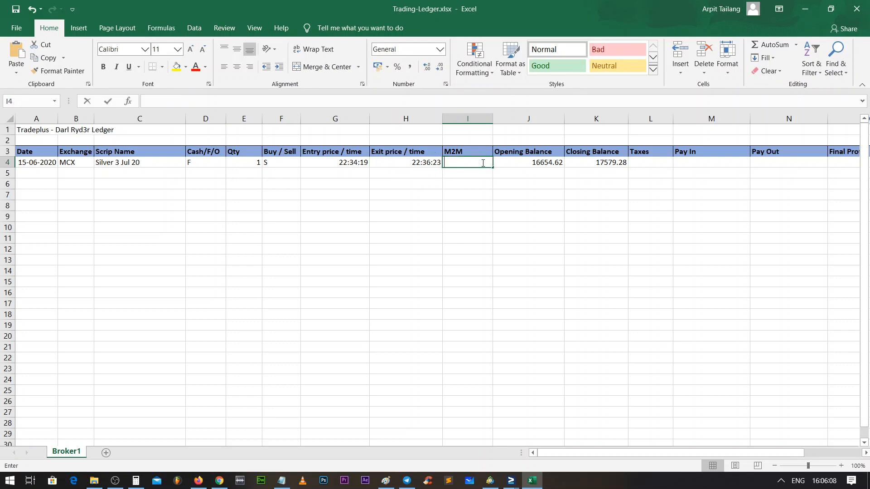
text(926)
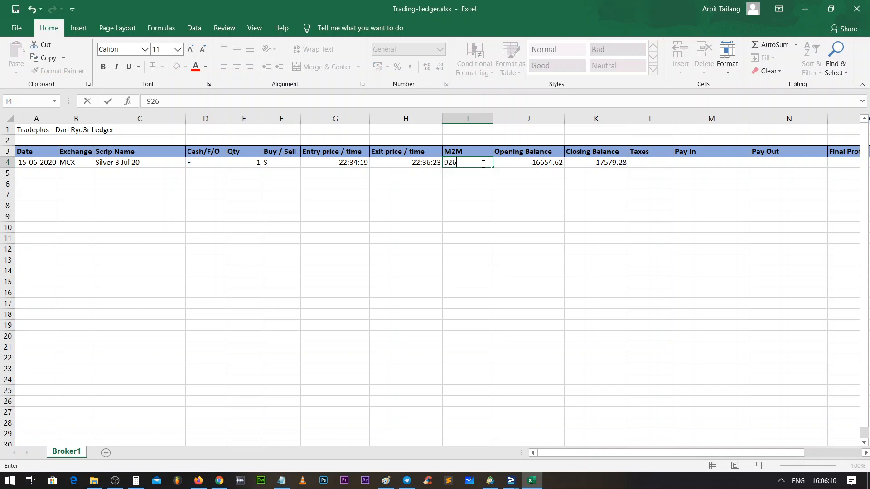
click(482, 173)
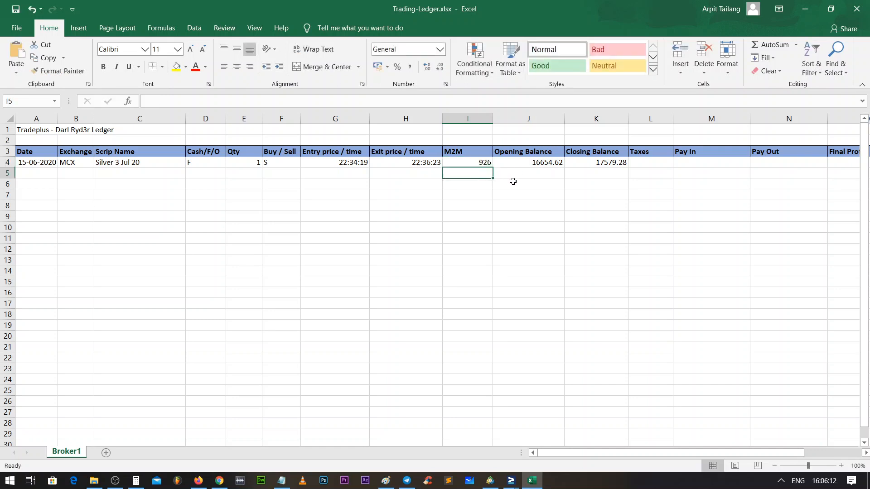
Step: Check the contract amount on the note in Paint and correct row 4's M2M value to 924.66 in Excel
click(386, 480)
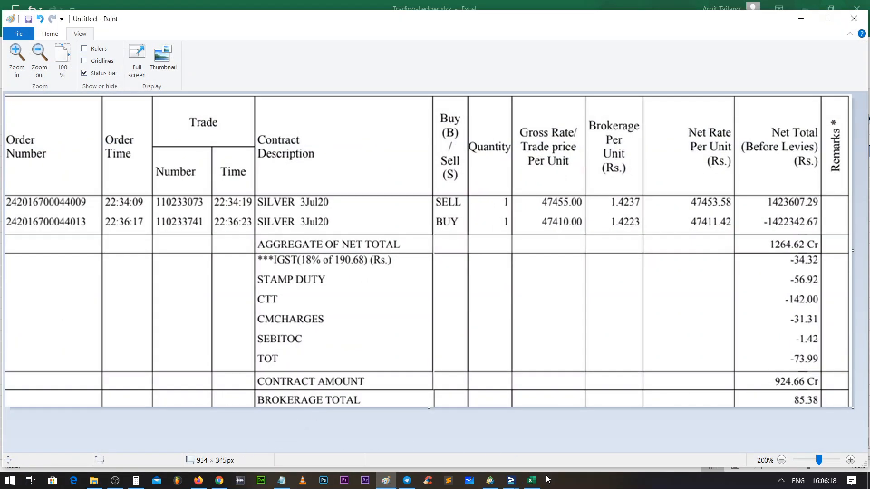
click(532, 480)
click(488, 163)
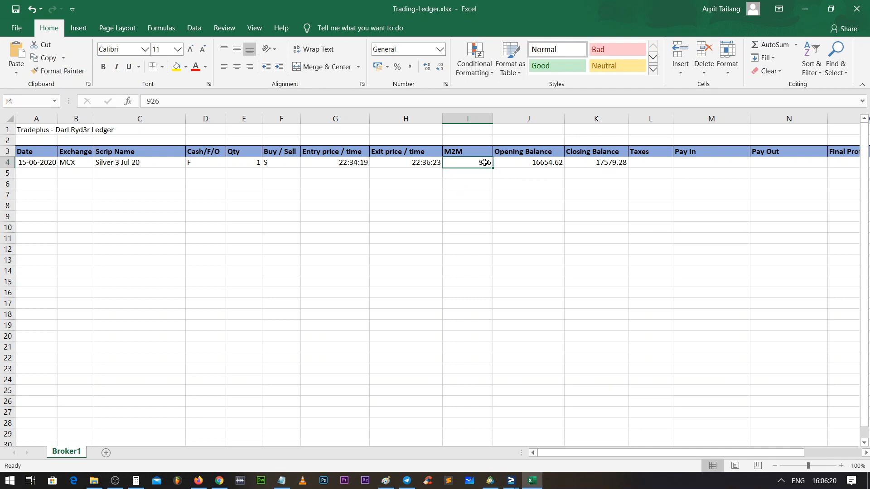
double_click(489, 163)
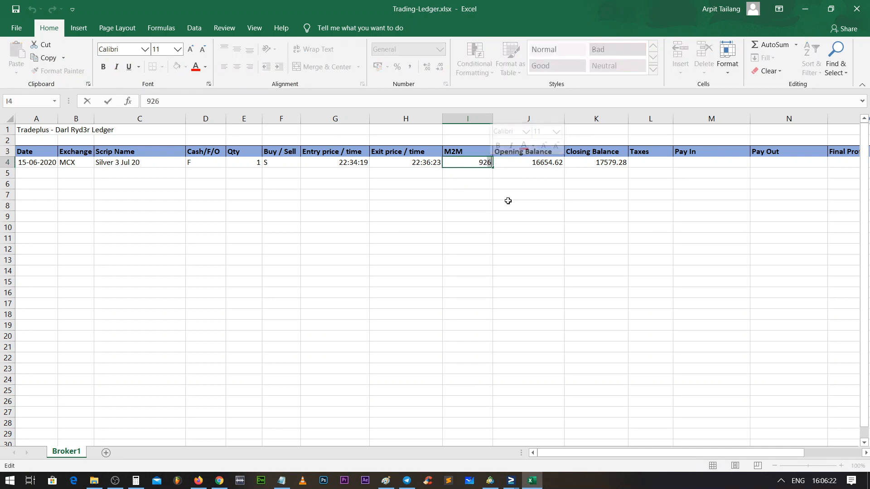
text(4.66)
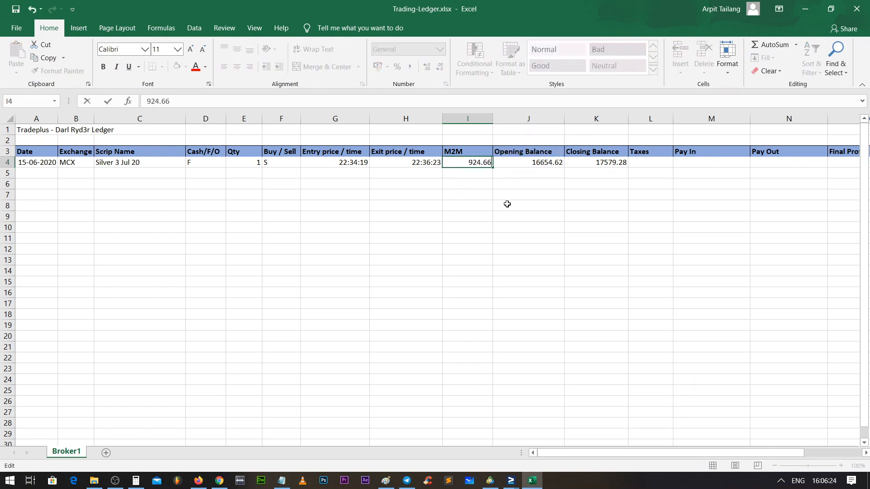
click(507, 204)
Step: Verify row 4's closing balance by adding 16654.62 and 924.66 in Calculator
click(534, 161)
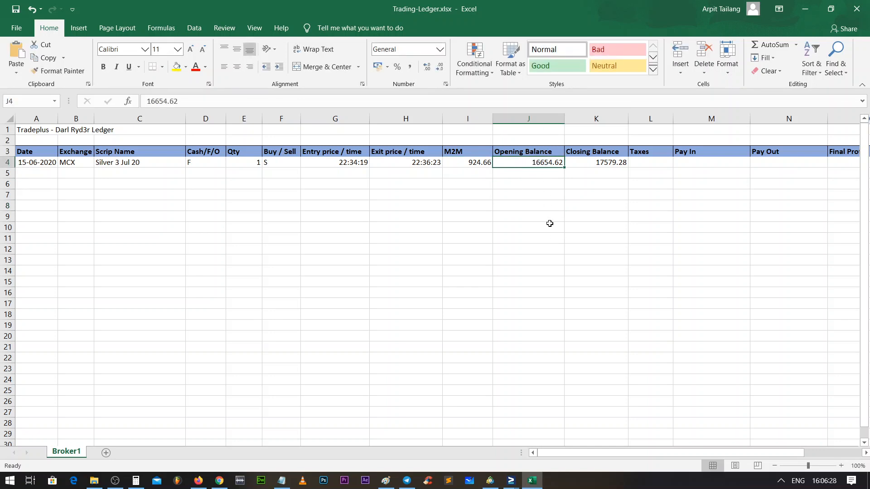
click(607, 165)
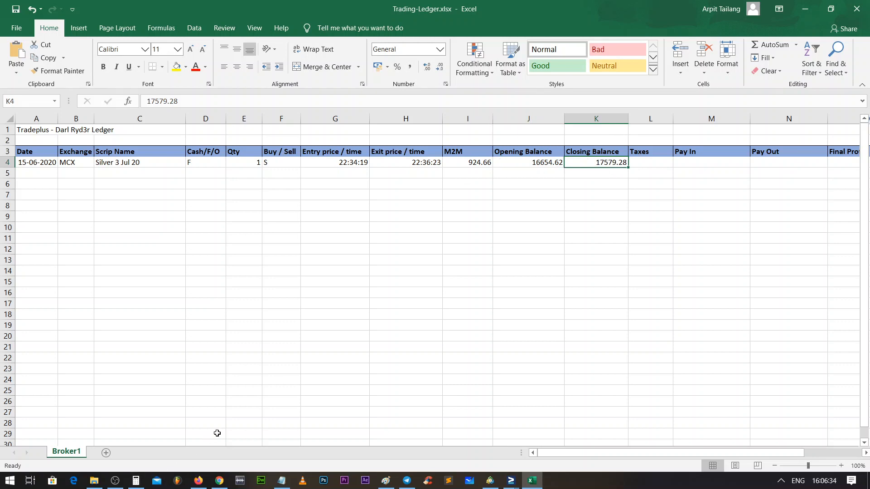
click(135, 481)
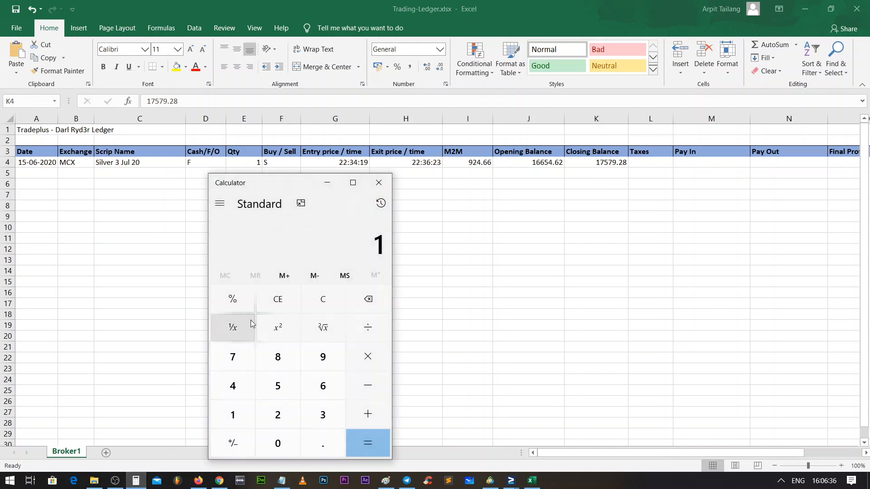
click(313, 304)
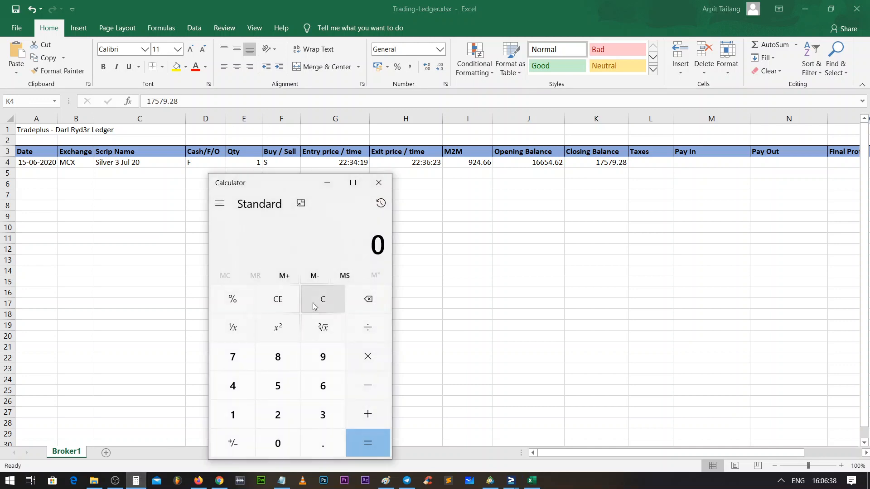
text(16654)
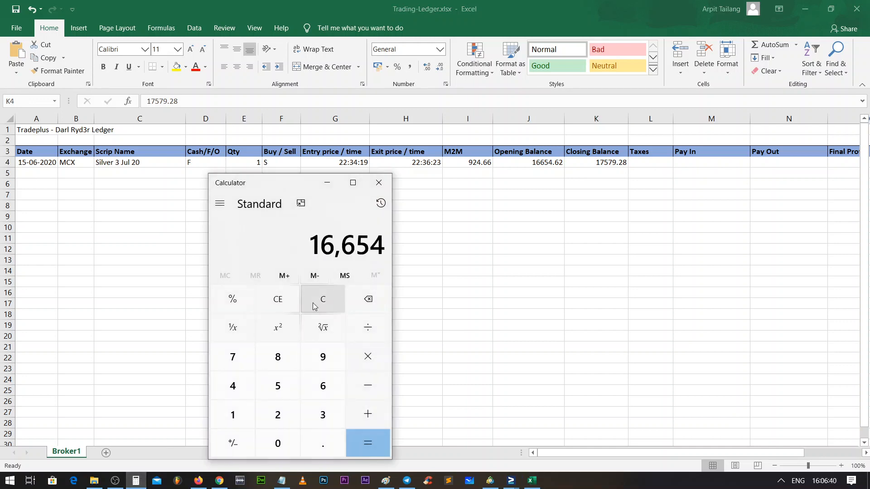
text(.62)
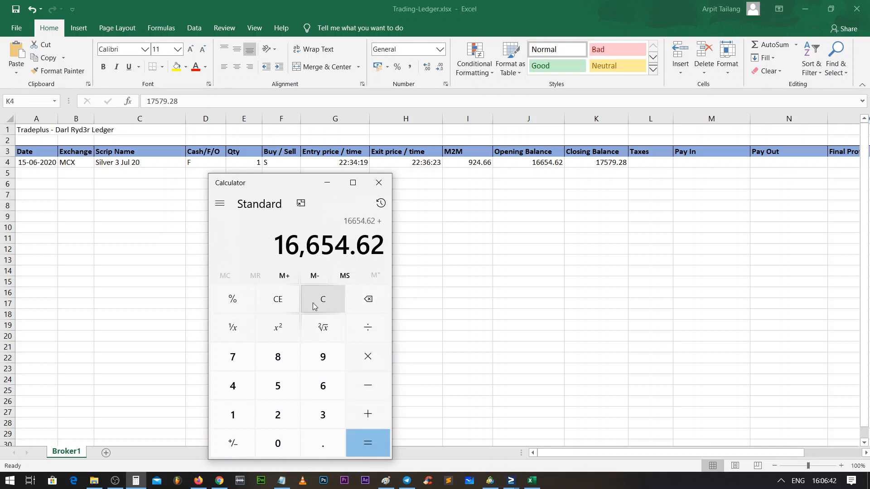
text( + 924.66)
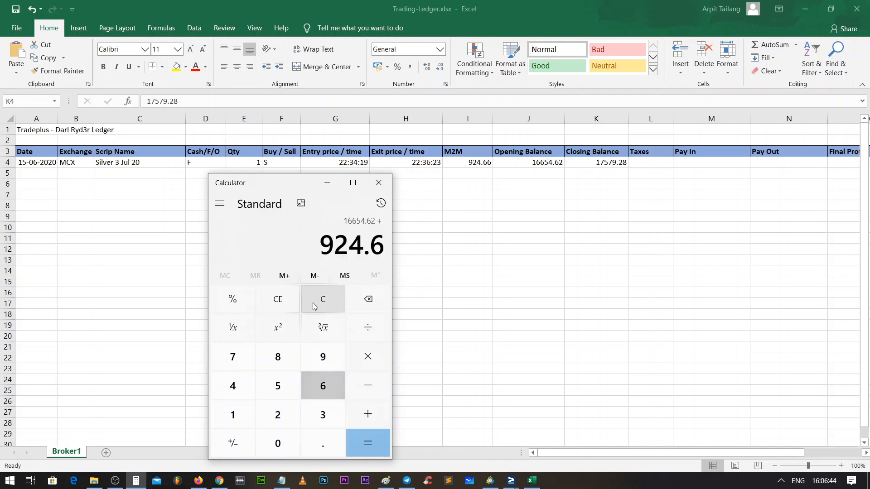
key(Return)
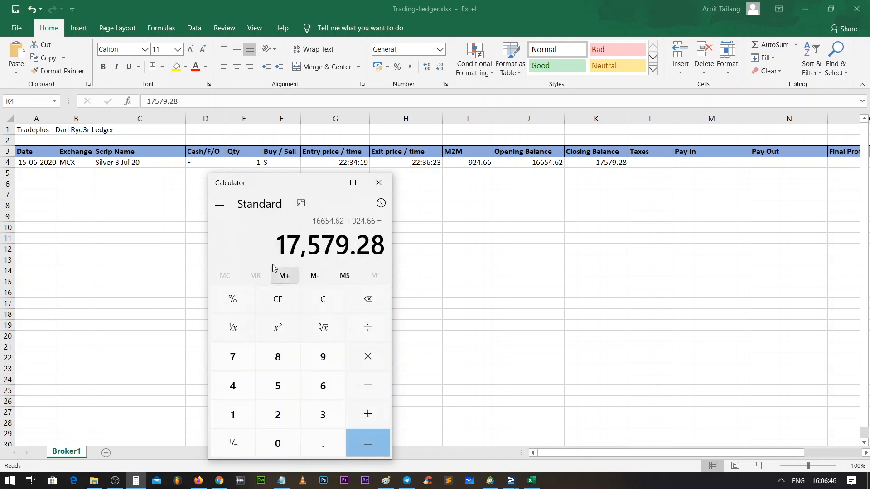
Step: Close Calculator and replace row 4's closing balance in Excel with the formula =SUM(I4:J4)
click(378, 183)
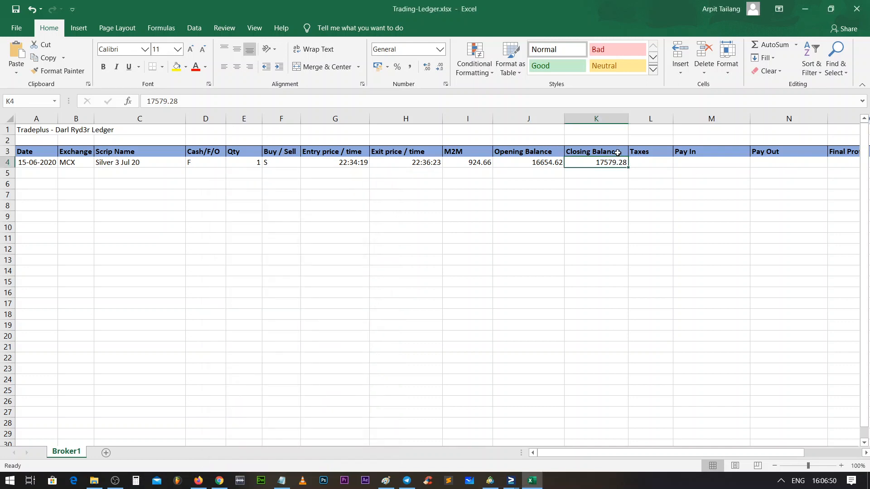
double_click(618, 164)
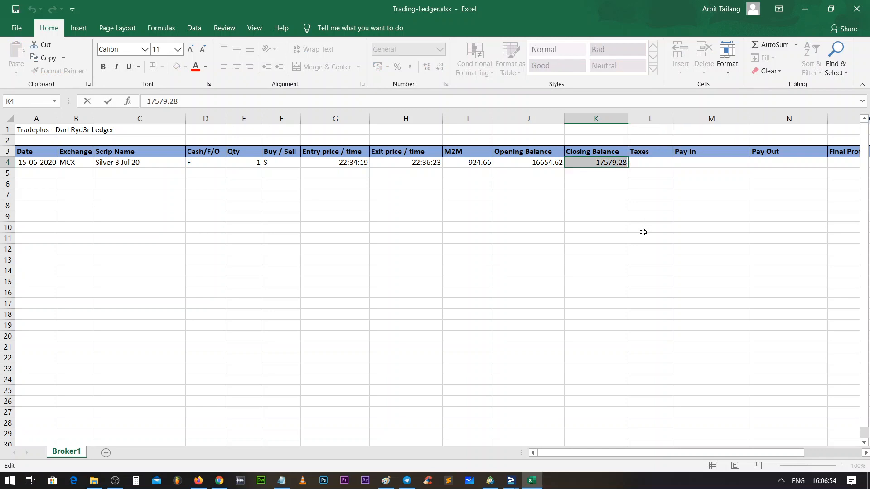
key(BackSpace)
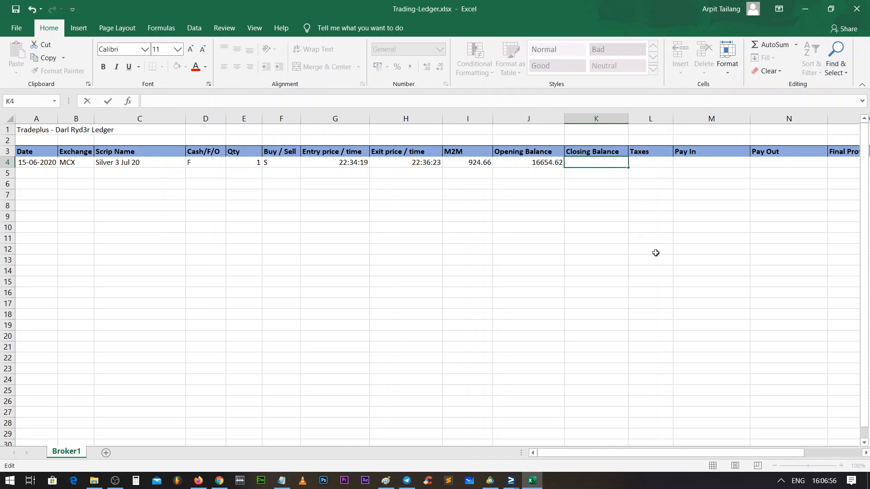
click(596, 205)
click(593, 162)
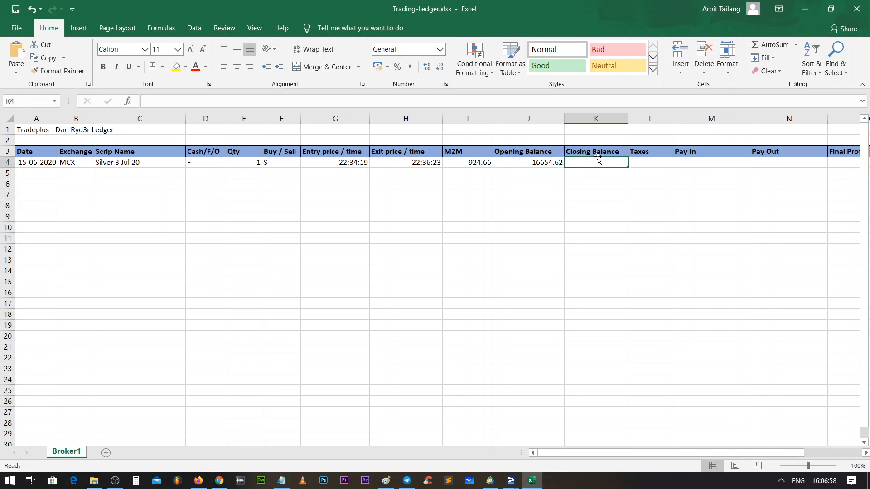
click(598, 153)
click(597, 161)
click(797, 46)
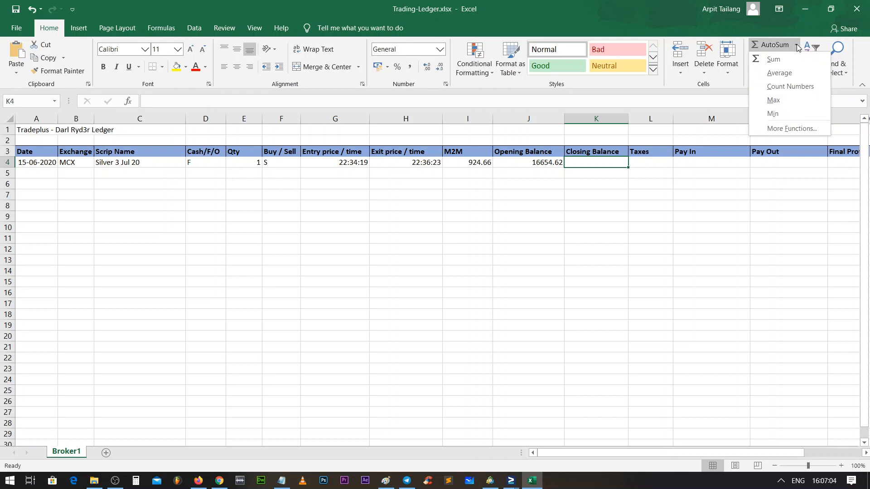
click(773, 59)
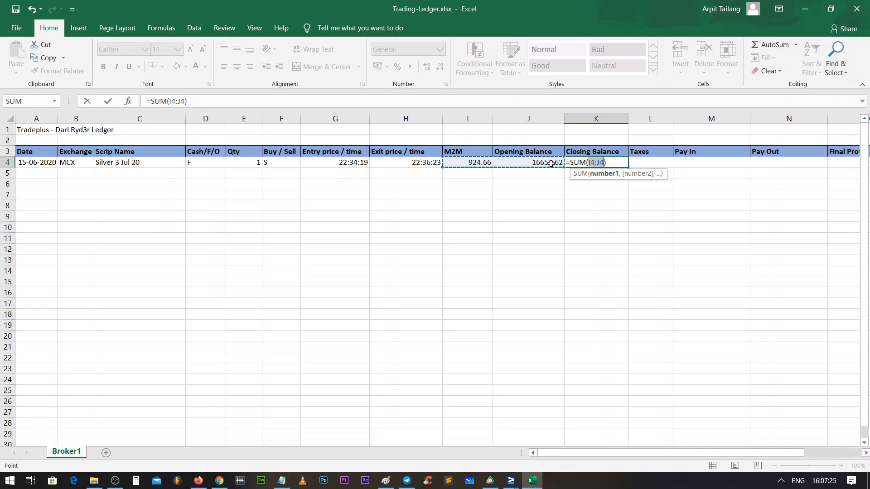
click(615, 164)
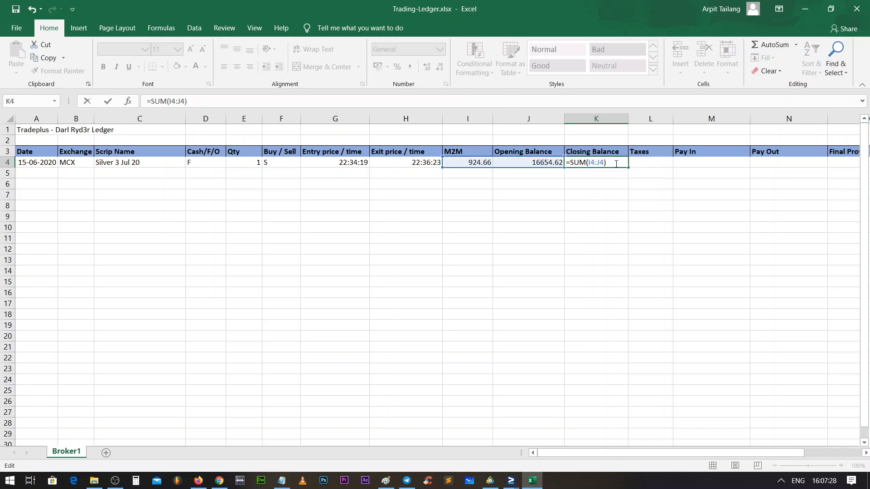
key(Return)
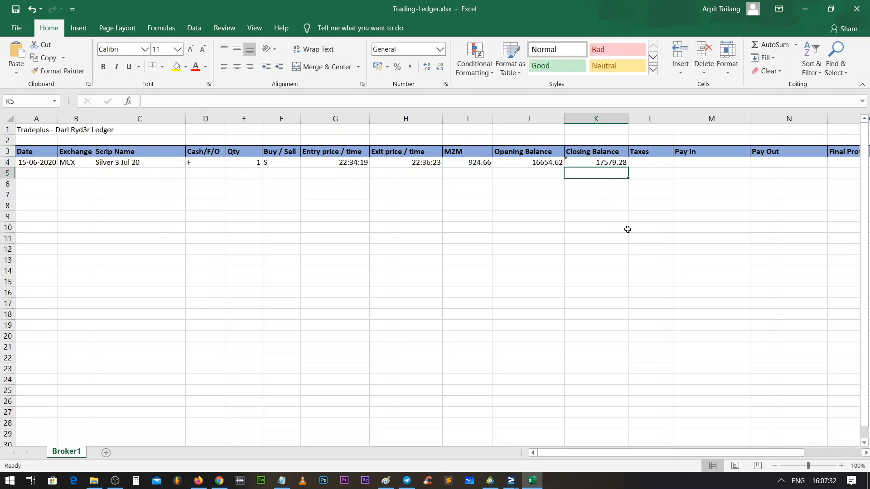
double_click(467, 164)
text(-)
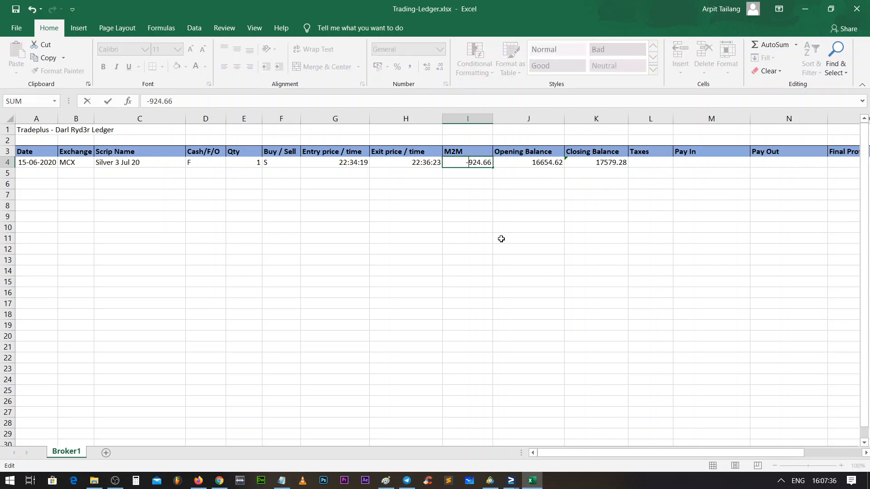
click(551, 234)
click(555, 202)
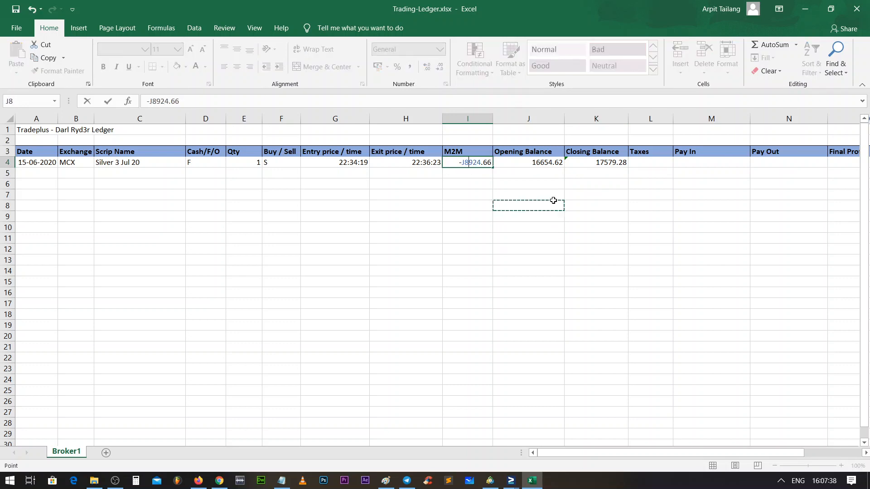
key(Escape)
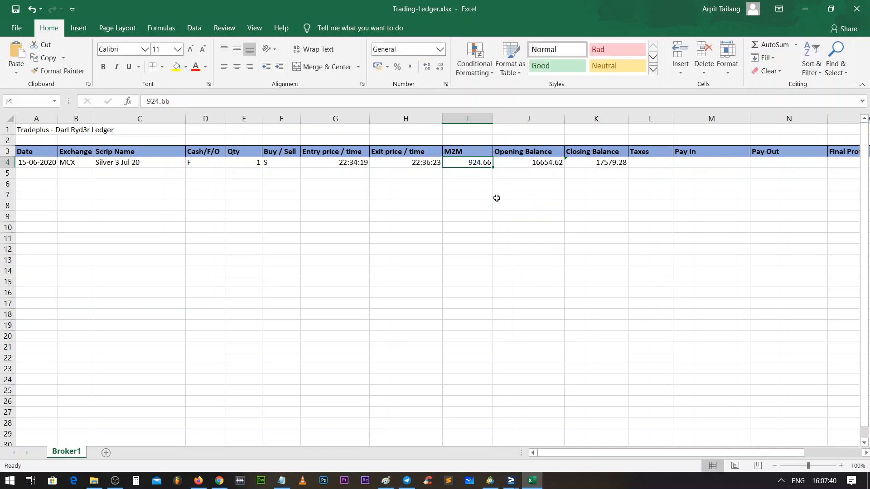
Step: Set row 4's M2M value to -924.66 to test the closing balance formula with a loss
double_click(468, 162)
text(-)
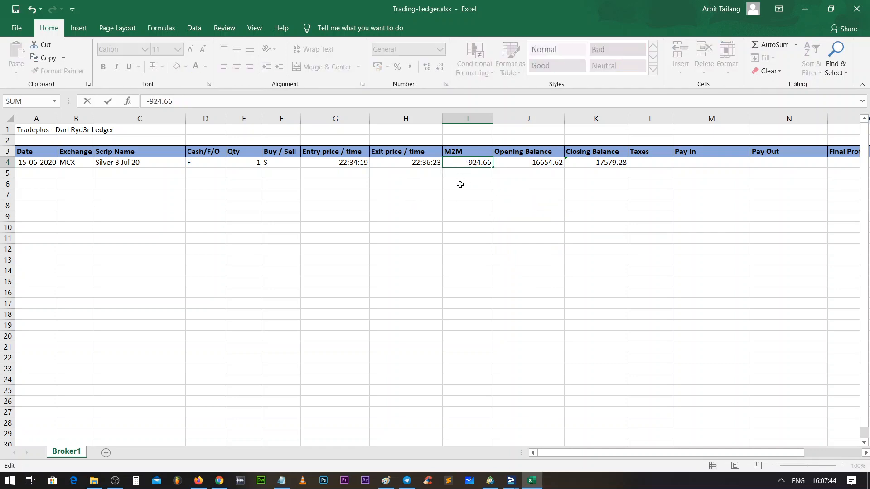
key(Right)
key(Right)
key(Return)
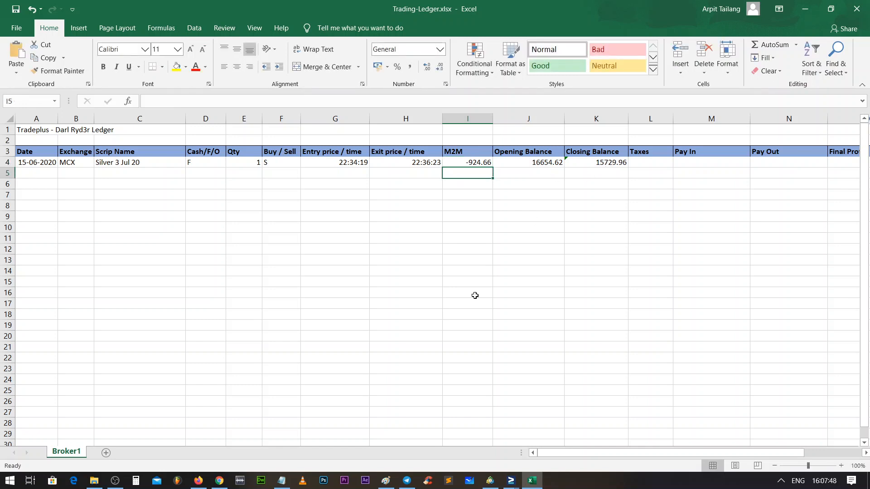
Step: Open Calculator and subtract 924.66 from the closing balance of 15729.96
click(136, 480)
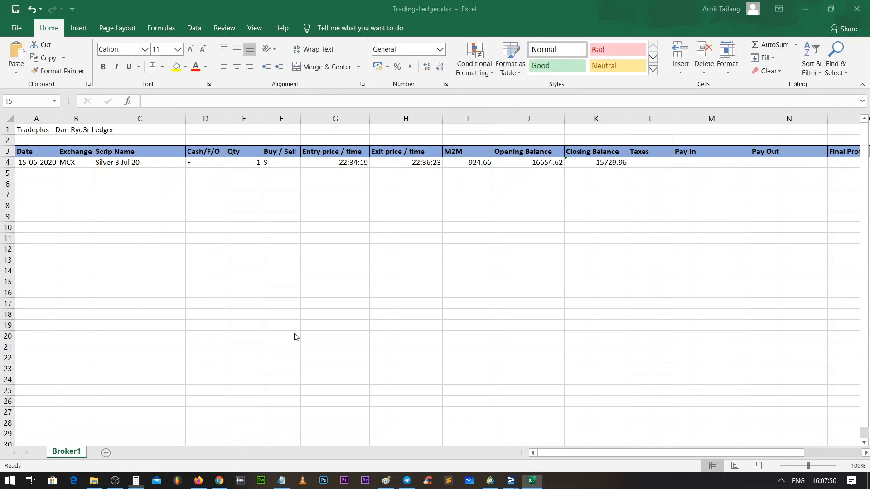
drag(289, 186, 200, 121)
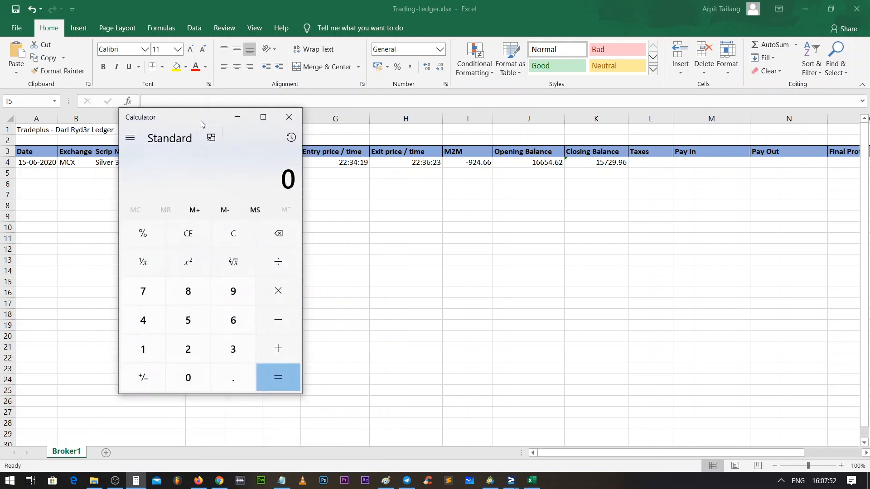
text(15729.96)
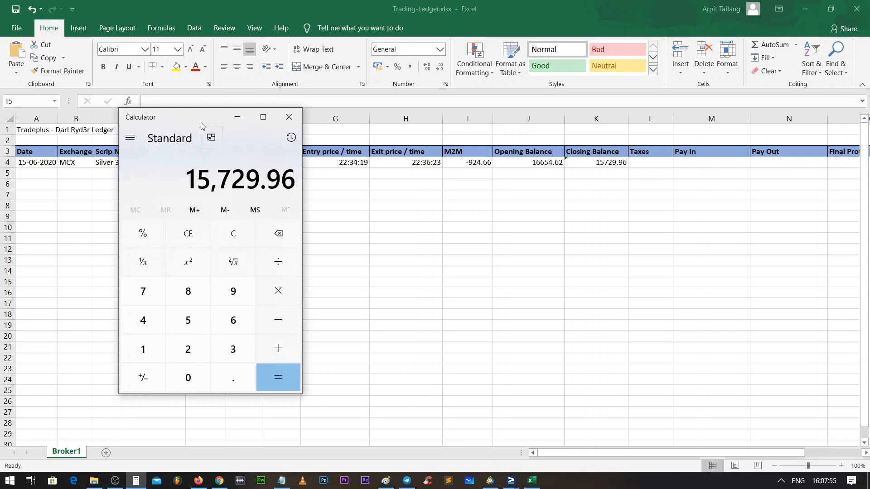
key(minus)
text(94)
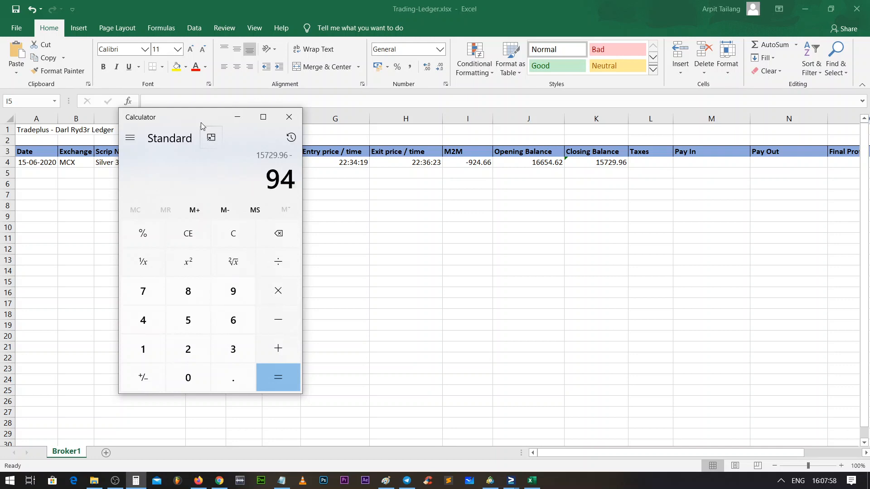
key(BackSpace)
text(24.66)
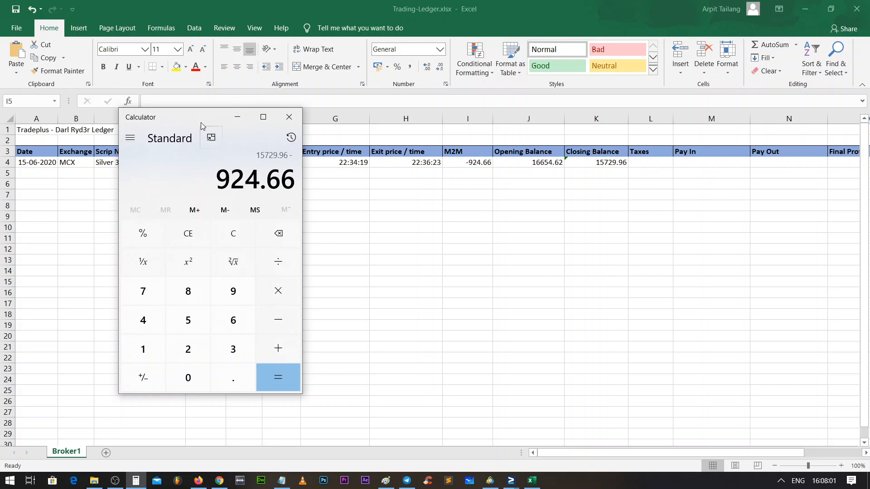
key(Return)
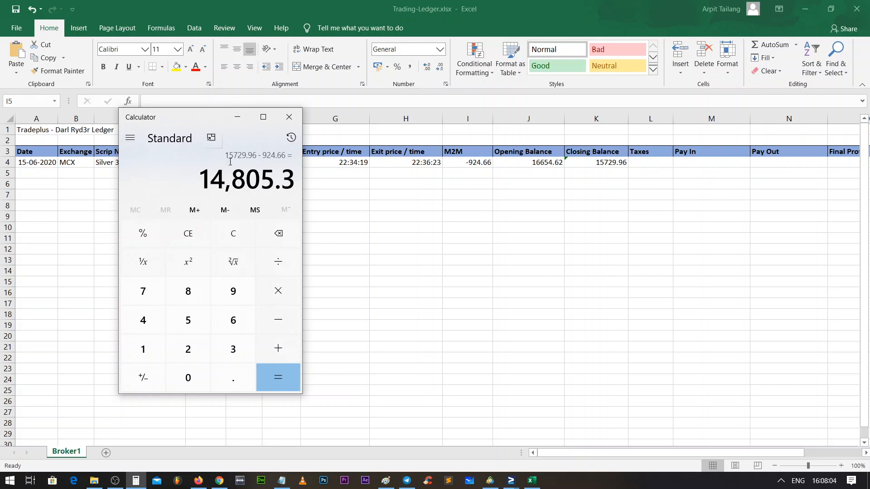
Step: Clear the calculation and check row 4's closing balance by subtracting 924.66 from the opening balance of 16654.62 in Calculator
click(222, 240)
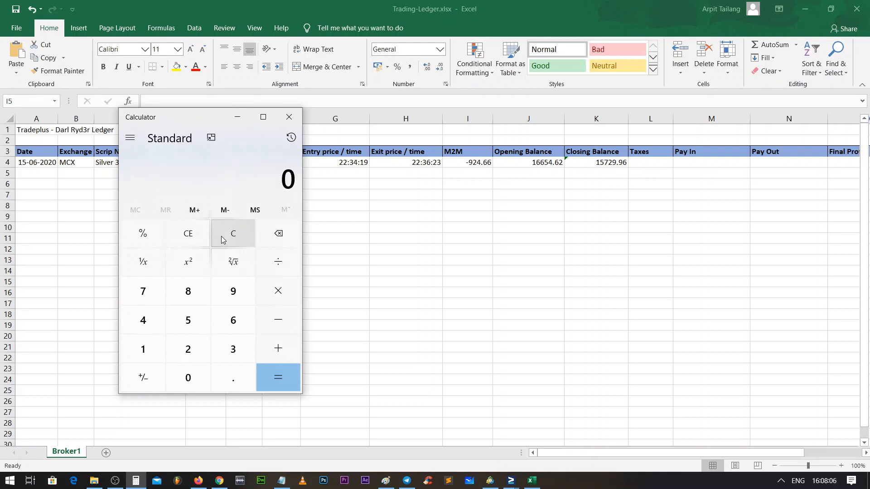
text(16,)
text(654.62 - )
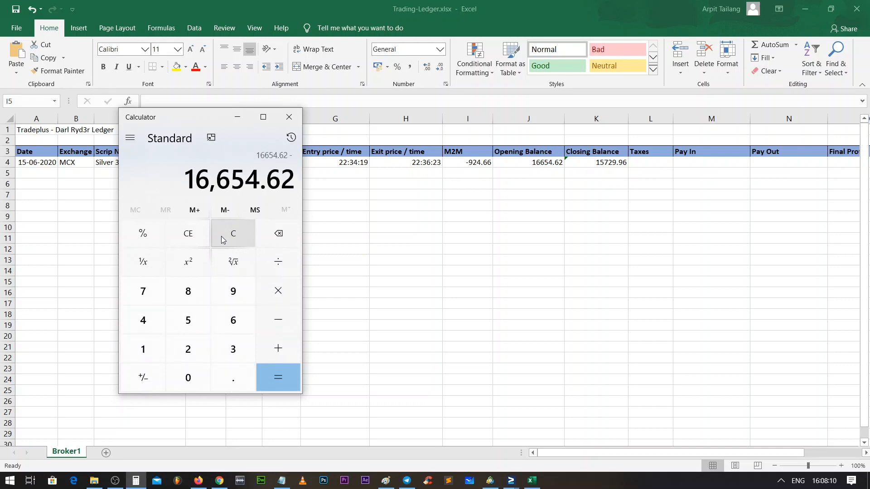
text(924.66)
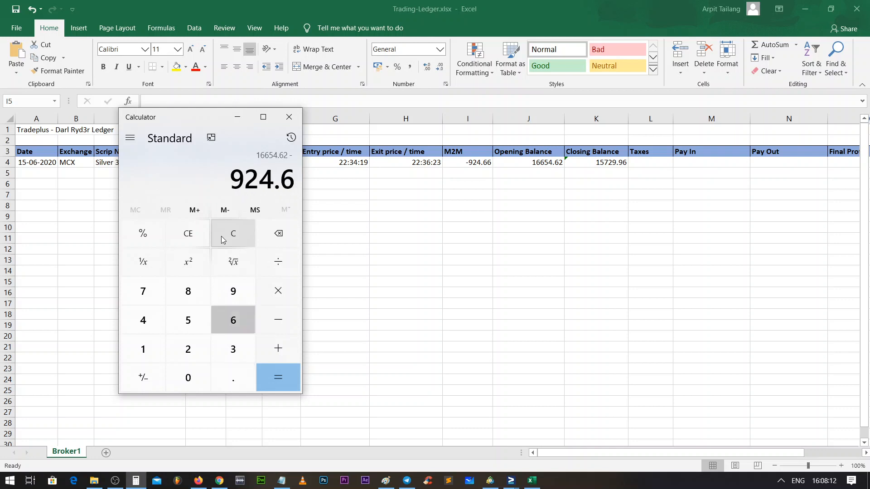
key(Return)
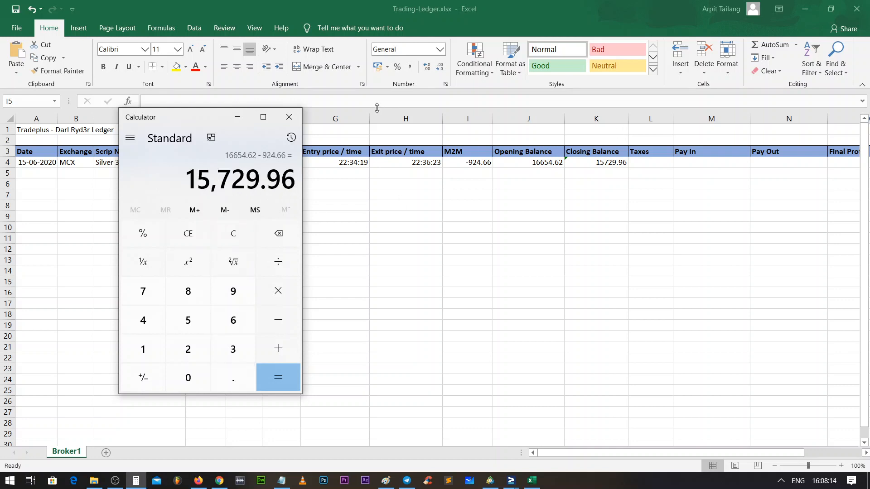
click(295, 123)
Step: Restore row 4's M2M value in Excel to the positive amount 924.66
double_click(473, 162)
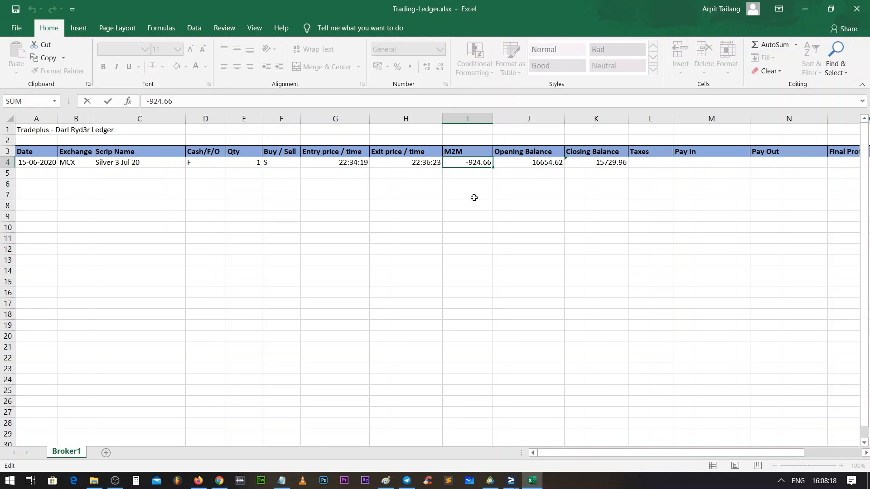
key(Delete)
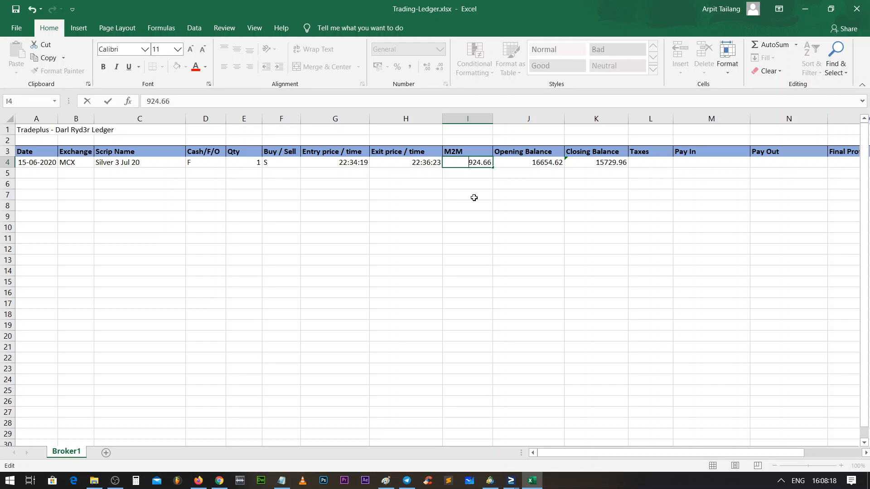
click(560, 241)
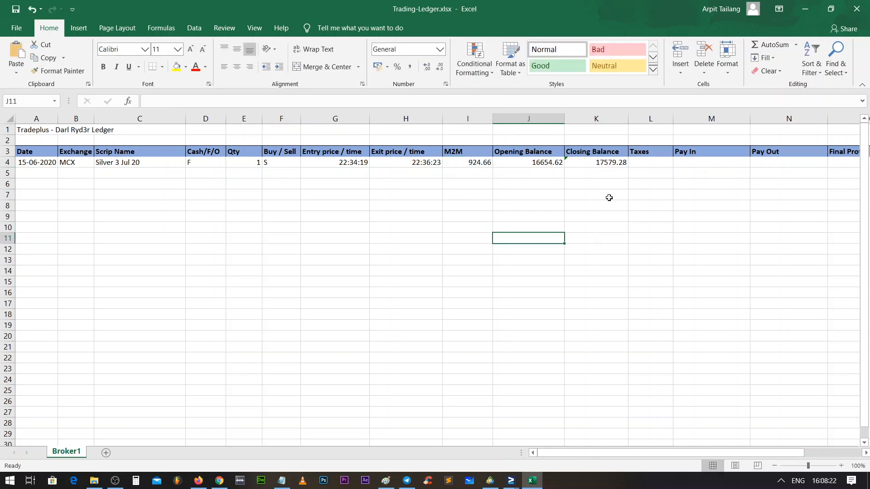
click(656, 164)
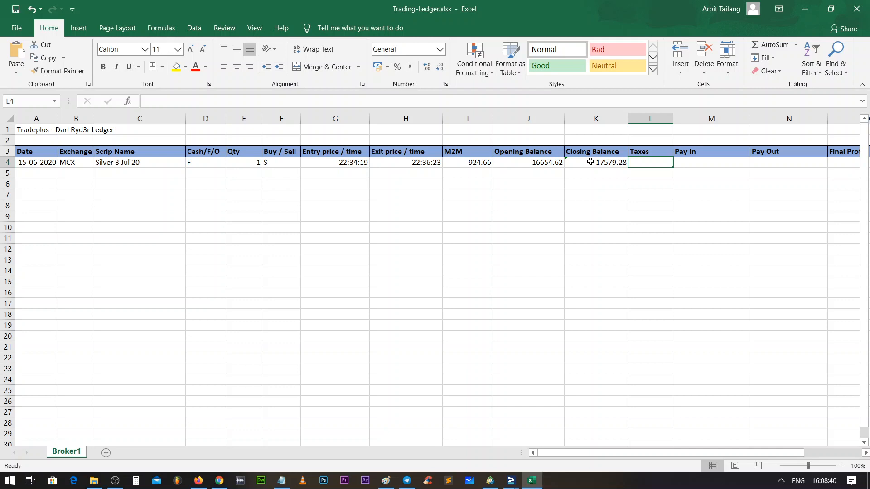
click(548, 163)
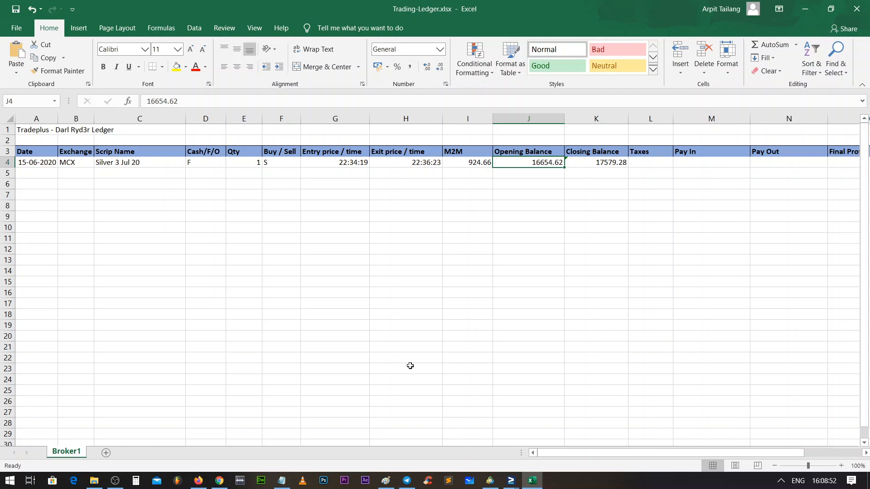
Step: Add the contract note's aggregate net total 1264.62 and brokerage total 85.38 in Calculator, then put the note in Paint away
click(386, 481)
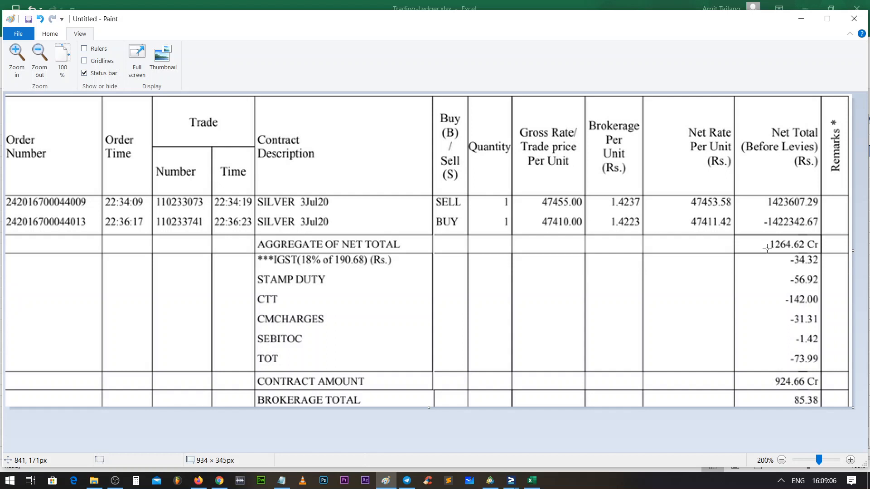
click(136, 480)
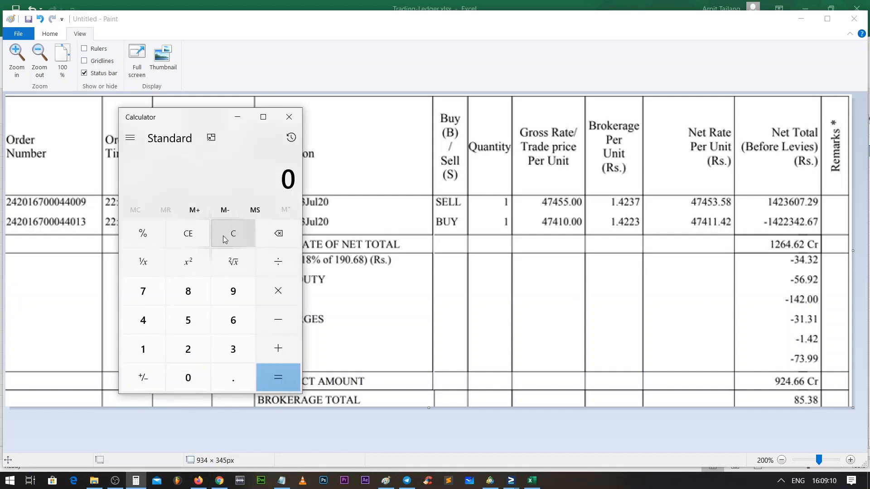
text(1264.62)
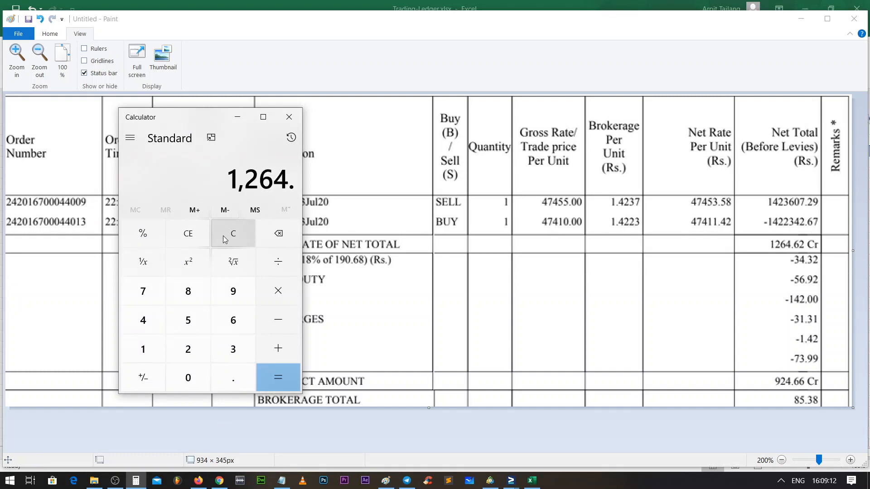
key(plus)
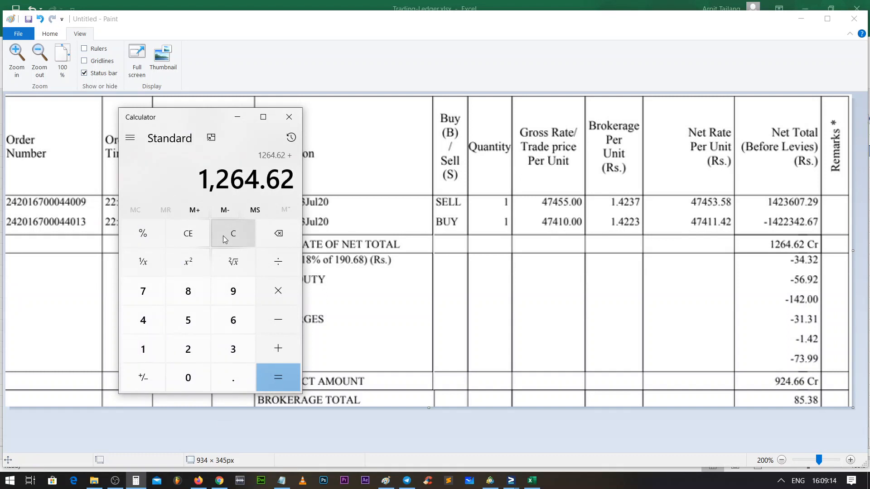
text(85.3)
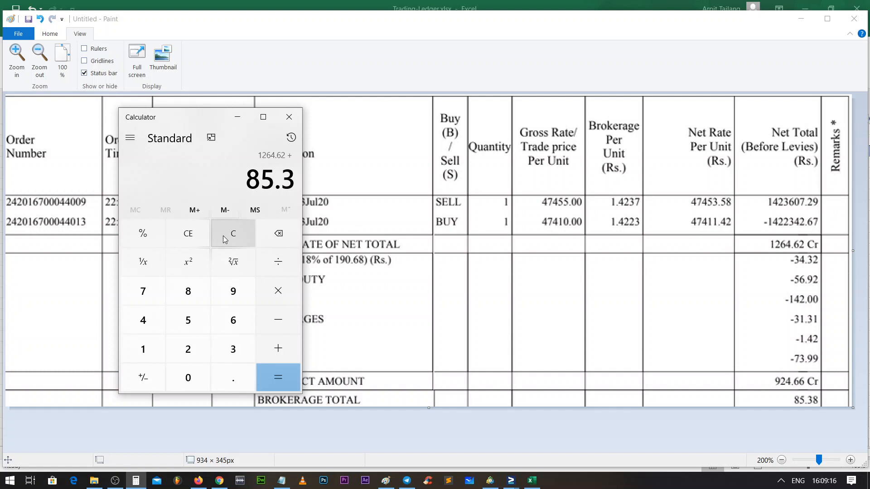
text(8)
key(Return)
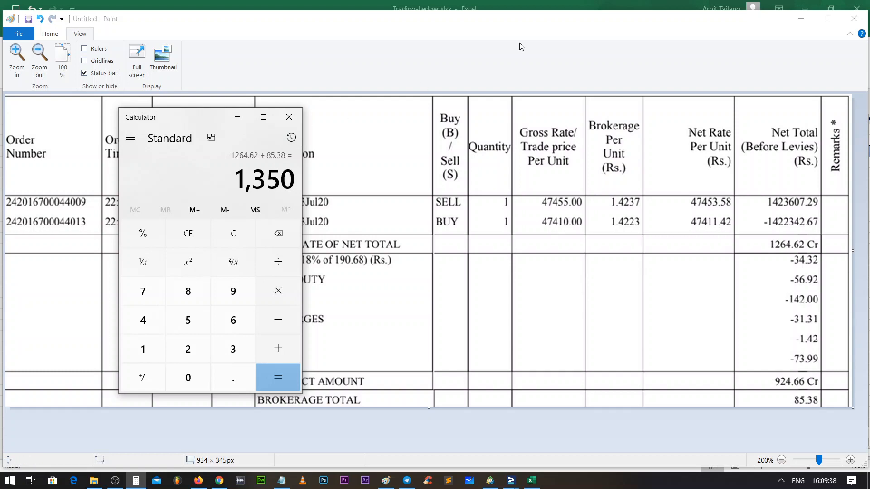
click(801, 18)
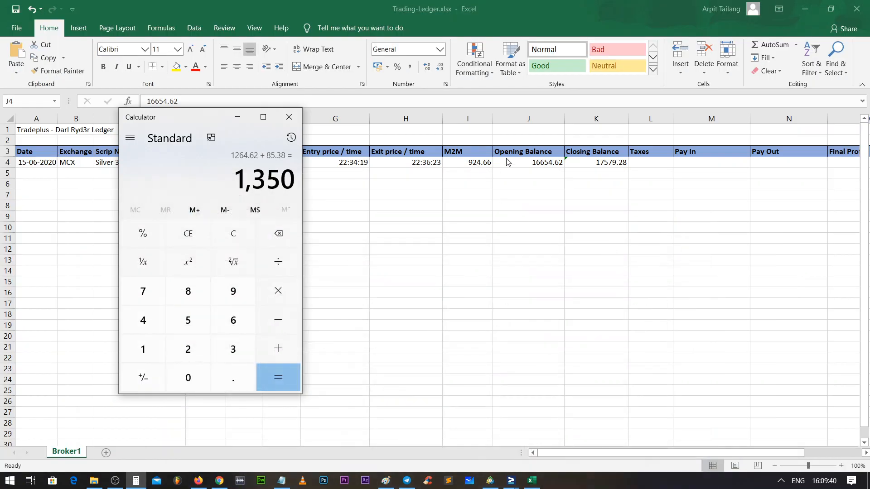
Step: Set row 4's M2M value in the Excel ledger to 1350
click(471, 160)
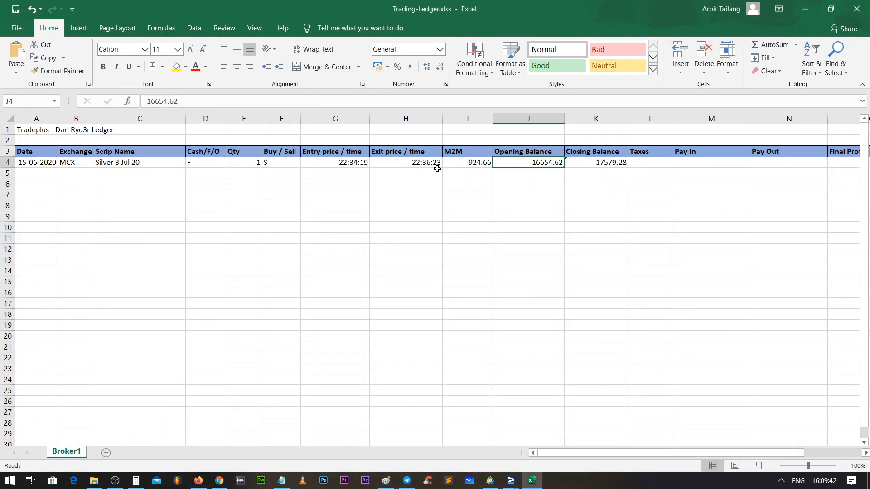
click(470, 162)
double_click(469, 162)
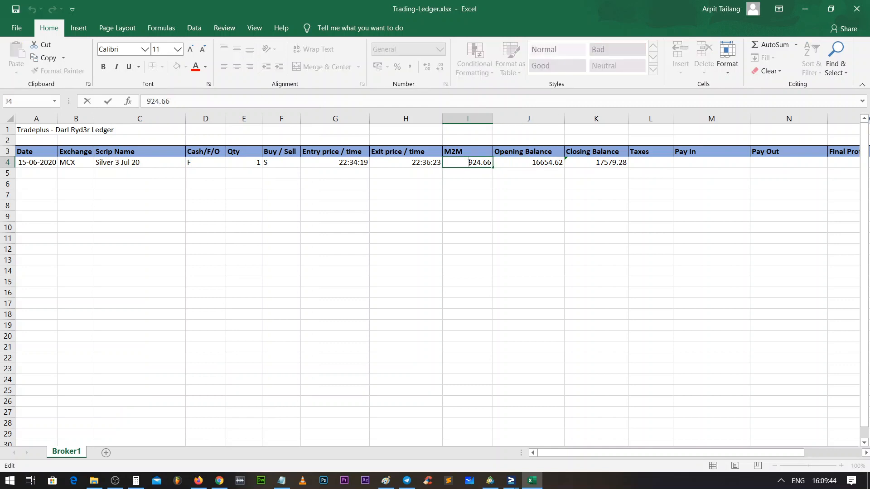
drag(469, 163, 491, 174)
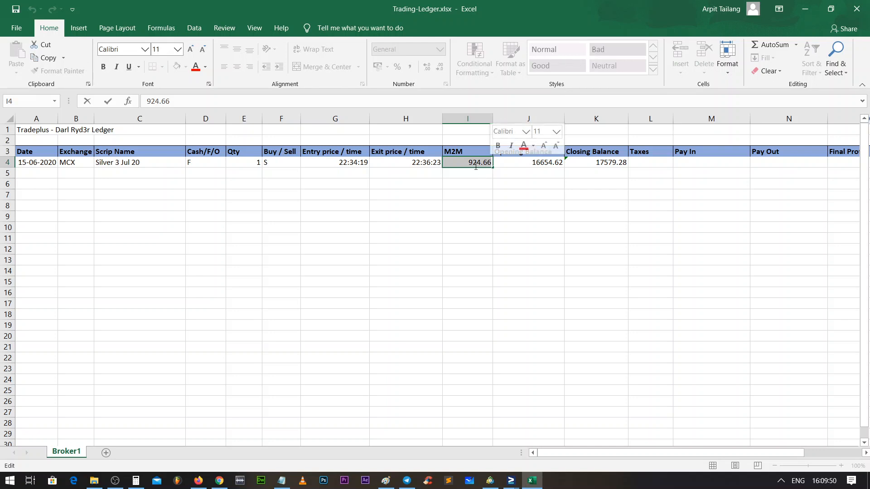
click(476, 163)
drag(470, 163, 491, 164)
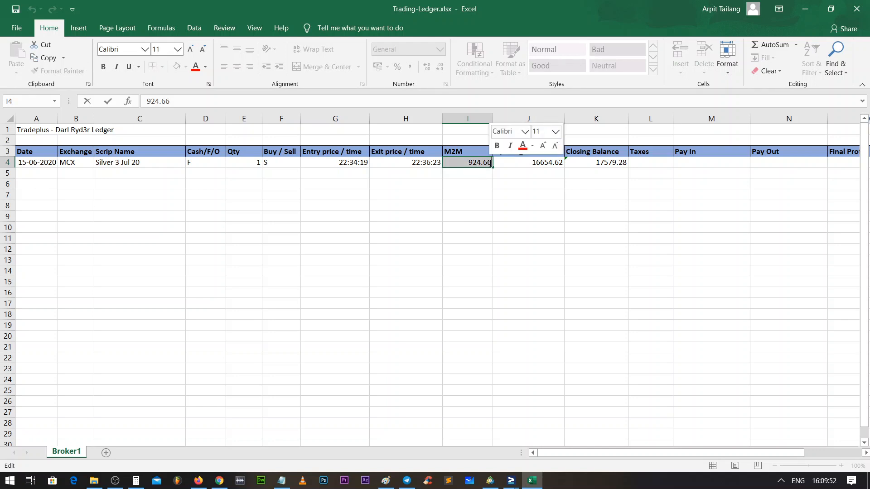
text(1350)
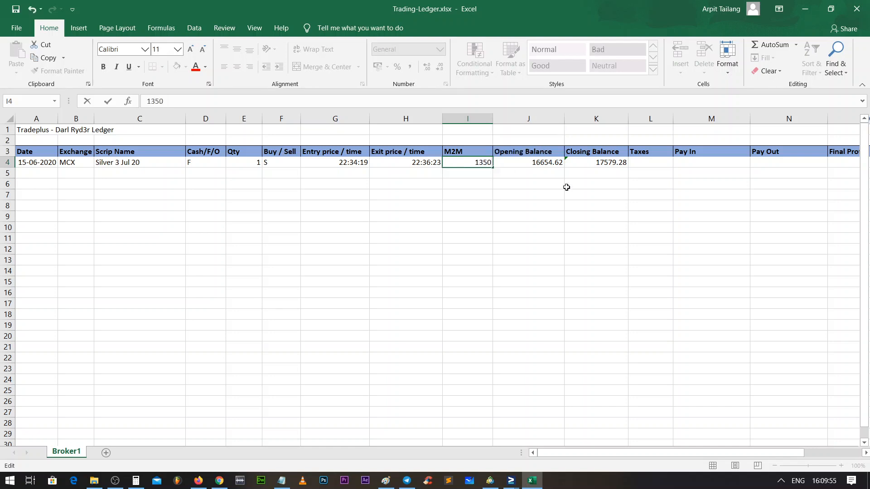
click(591, 216)
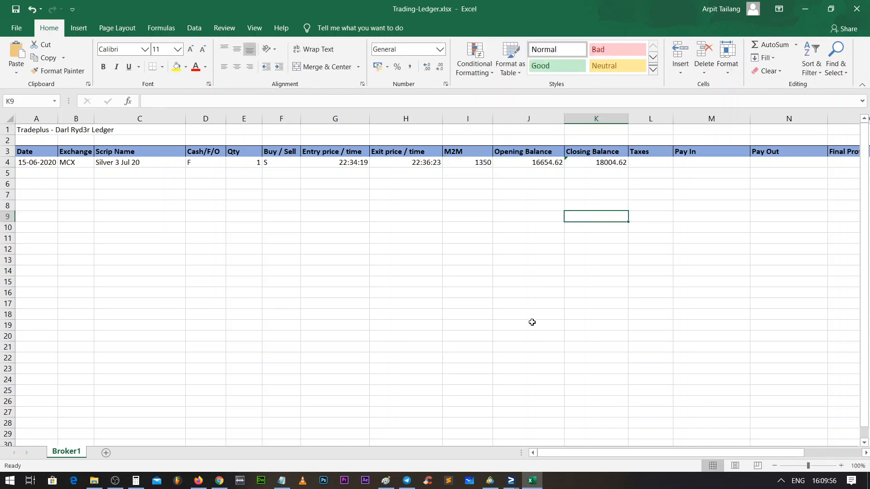
Step: Enter 924.66 as row 4's Final Profit and compare it with the contract note in Paint
drag(564, 454, 621, 459)
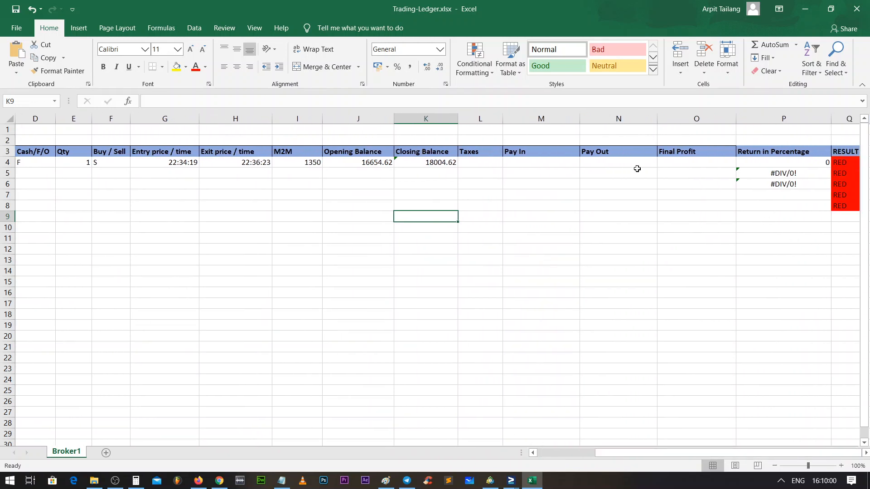
click(703, 163)
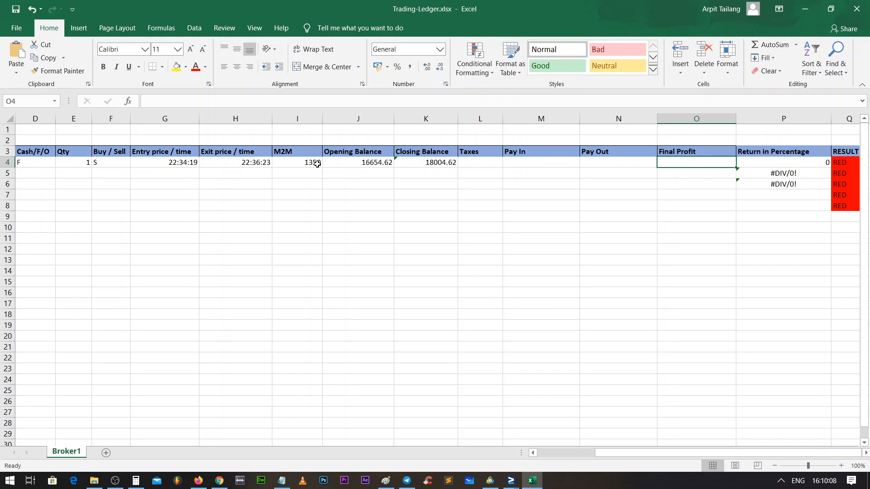
double_click(685, 163)
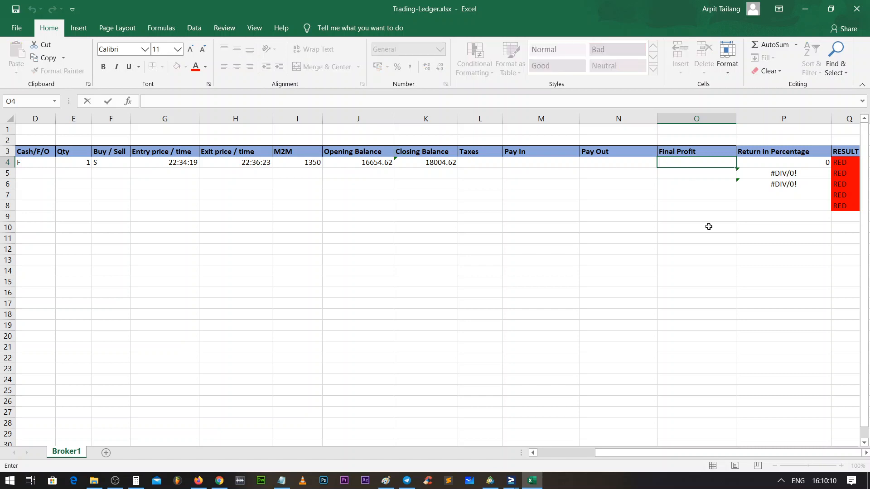
text(924.66)
click(709, 227)
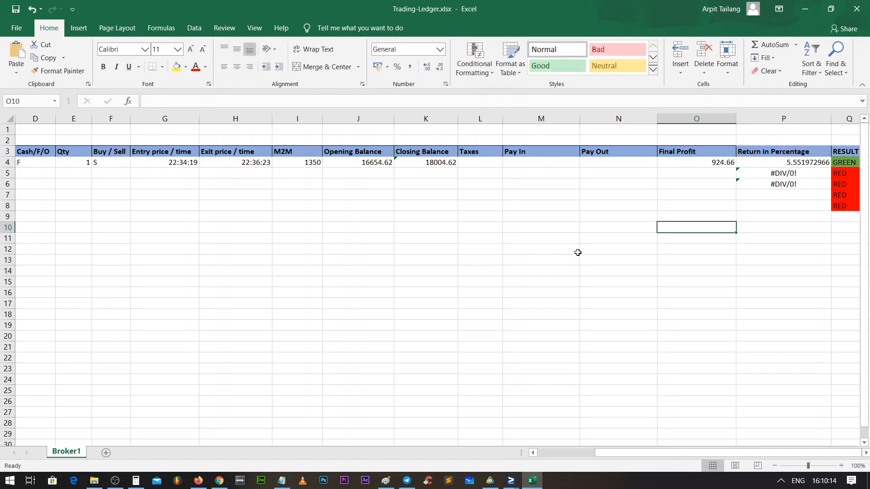
click(698, 164)
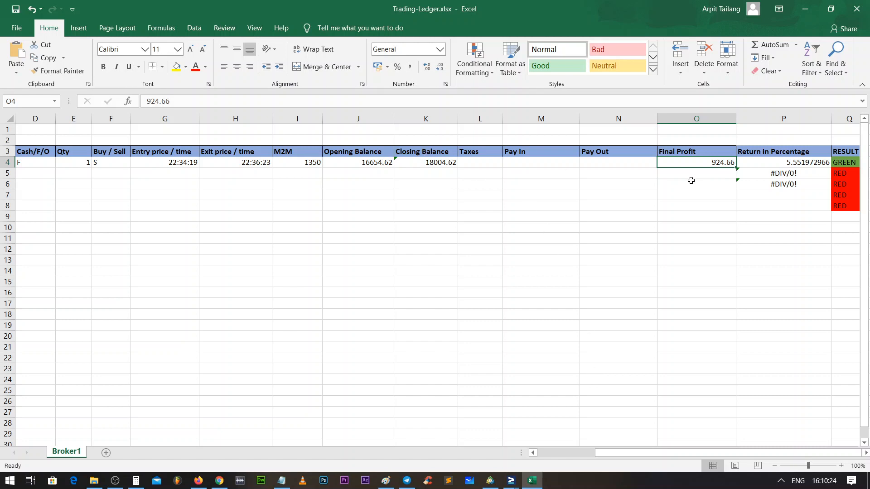
click(392, 481)
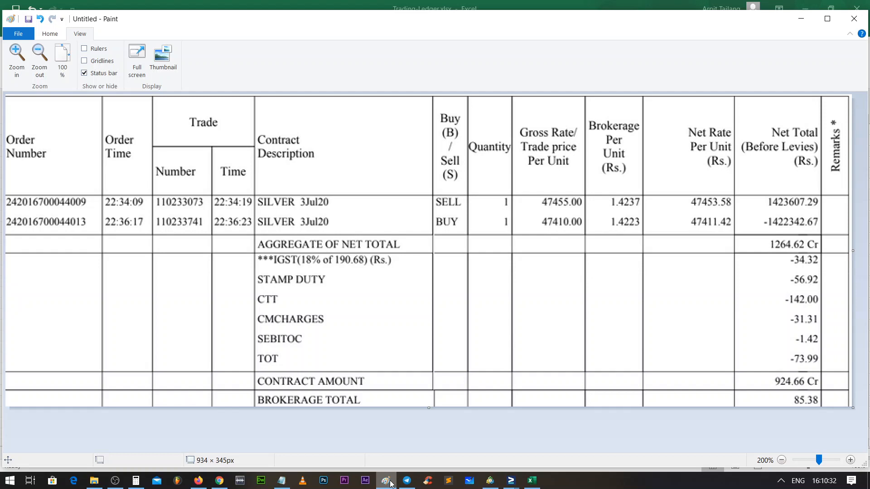
click(391, 483)
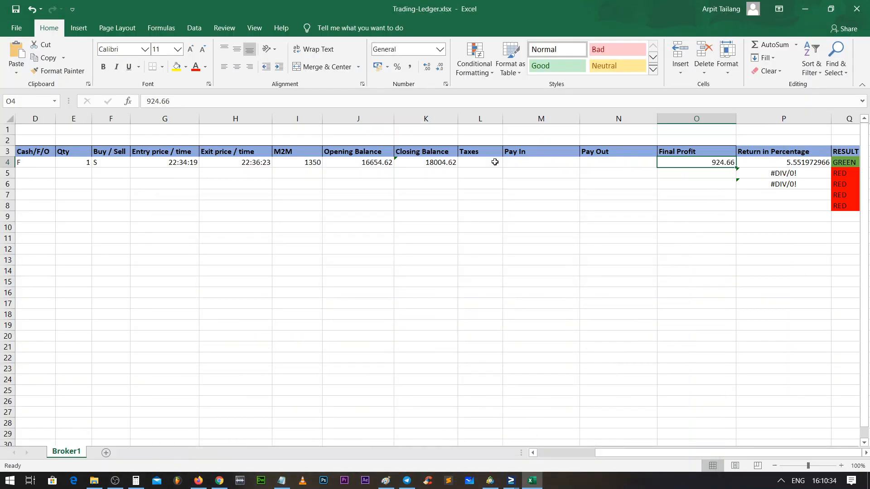
click(494, 162)
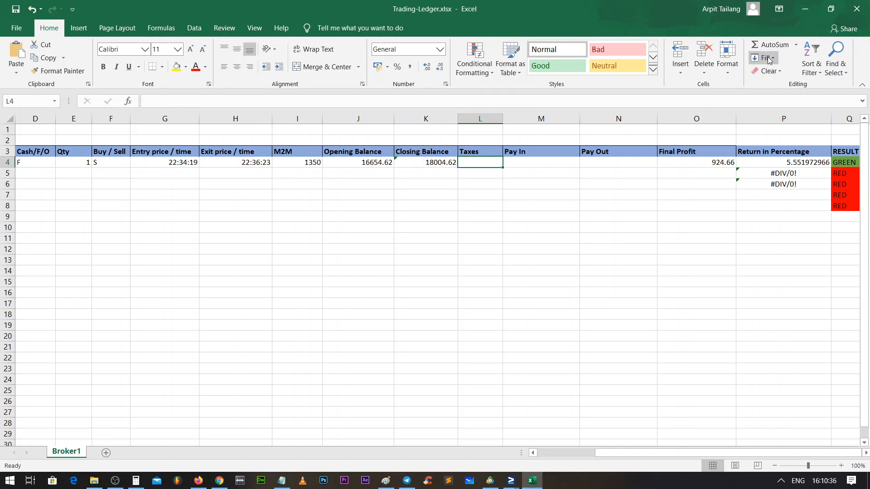
click(799, 48)
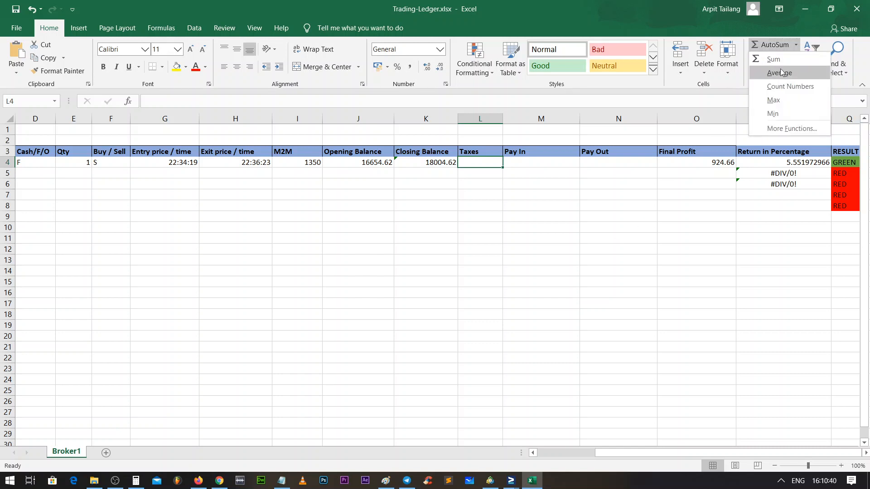
click(776, 47)
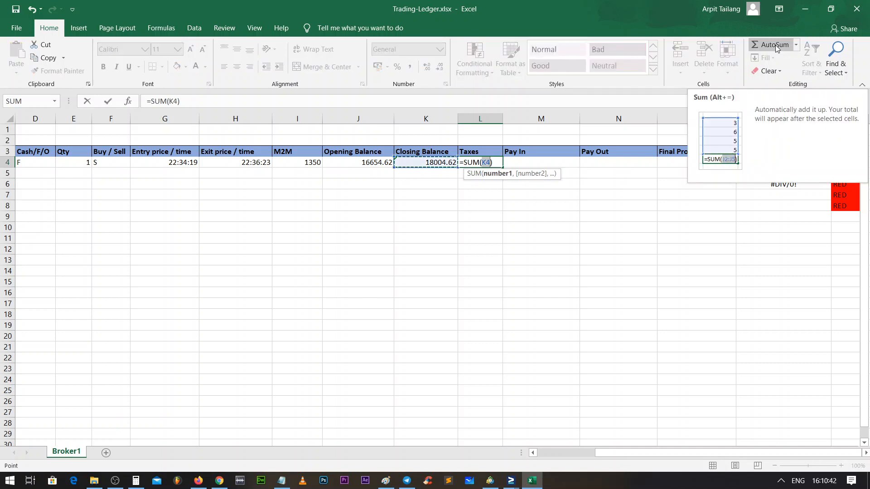
click(481, 162)
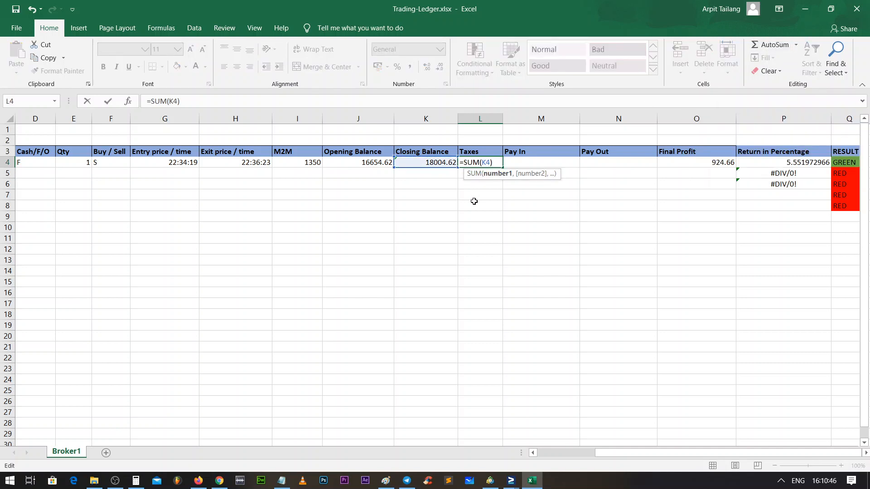
key(Escape)
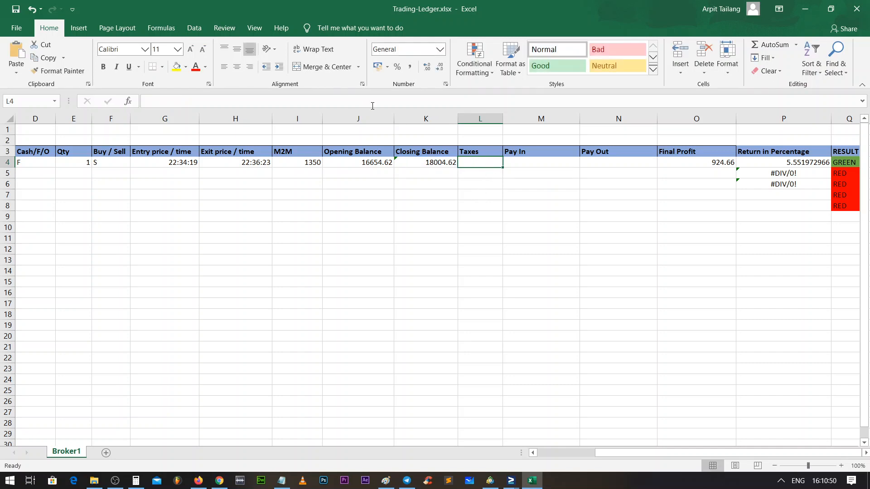
Step: Calculate row 4's Taxes as M2M minus Final Profit with the formula =I4-O4
double_click(471, 162)
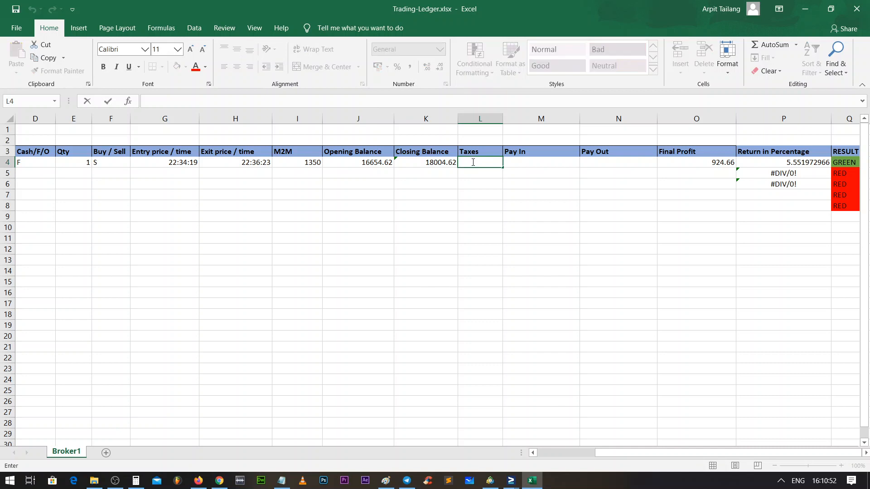
text(=)
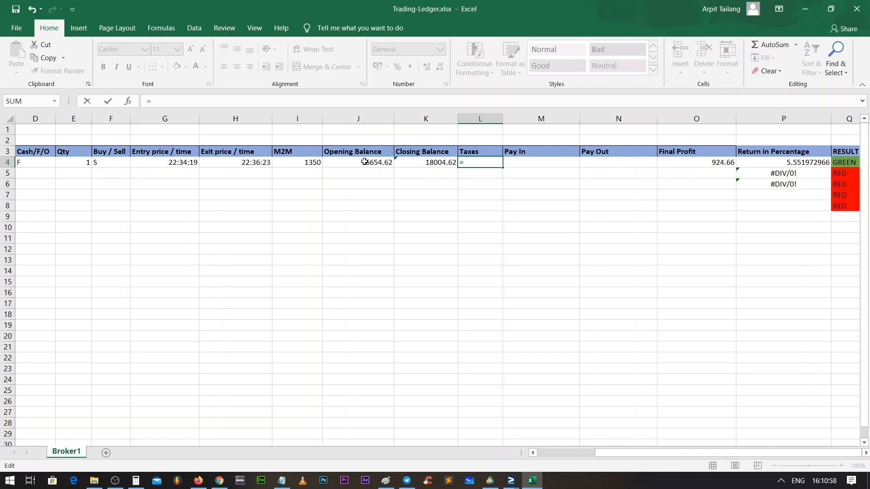
click(305, 162)
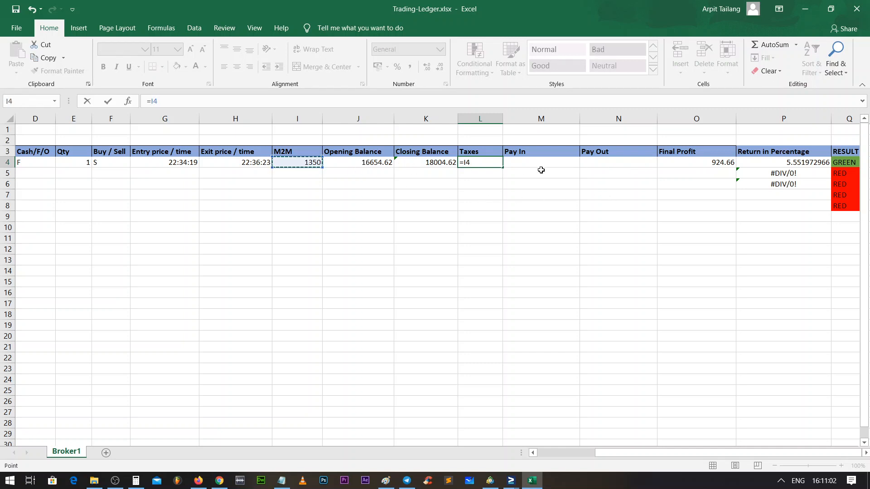
text(-)
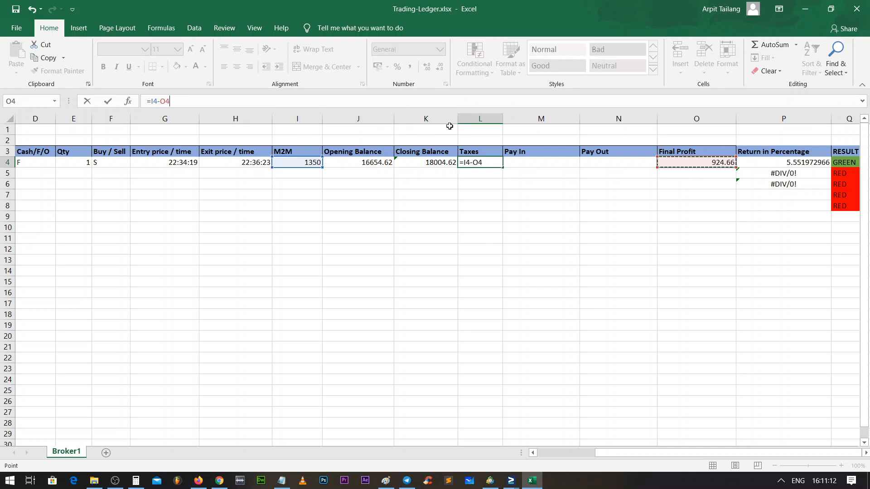
double_click(489, 165)
click(493, 165)
key(Return)
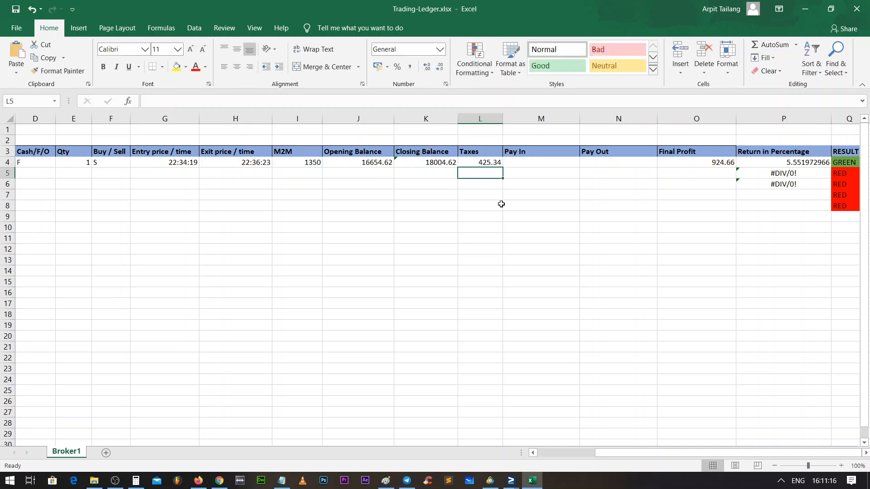
click(520, 198)
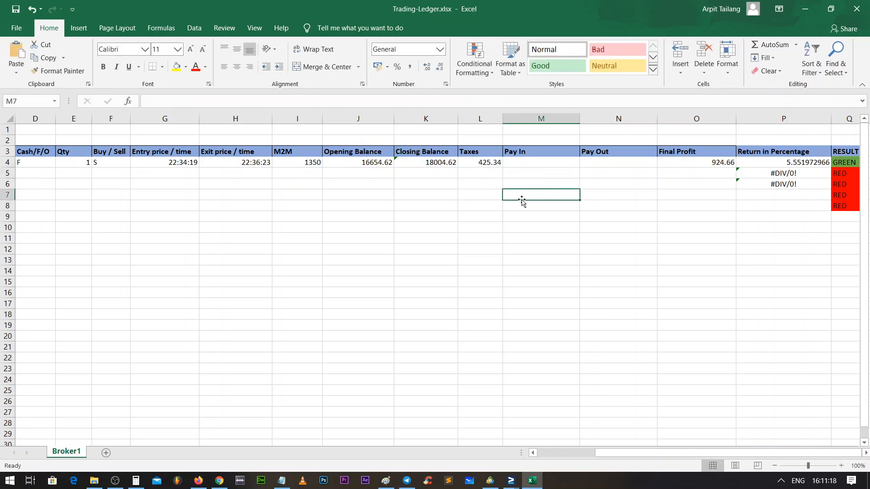
Step: Check row 4's Taxes result by subtracting 924.66 from 1350 in Calculator, and close Calculator
click(498, 165)
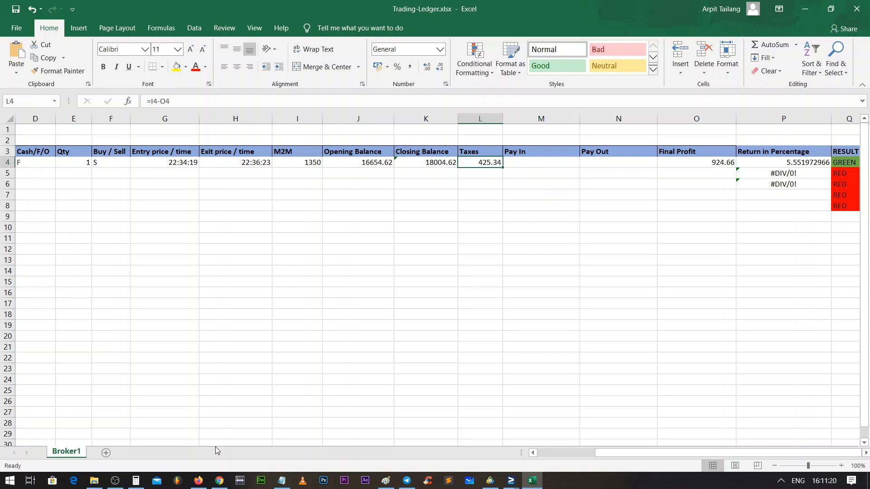
click(135, 480)
click(217, 238)
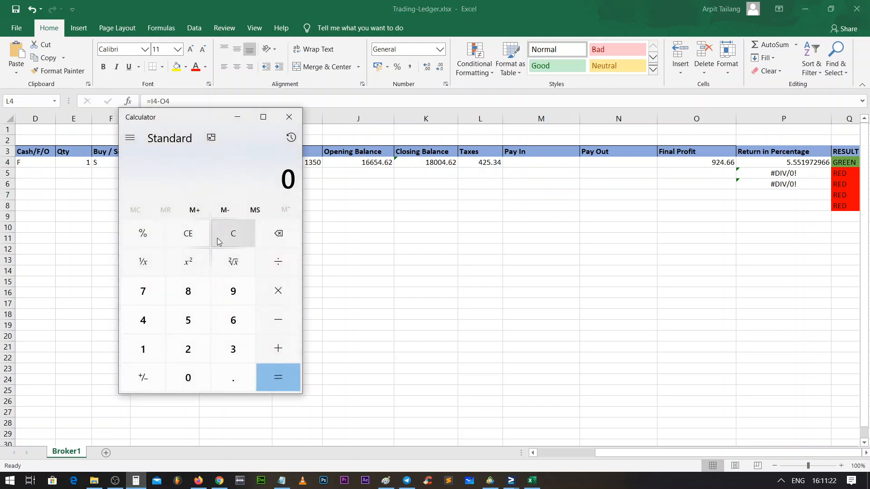
text(16)
key(BackSpace)
text(350)
key(minus)
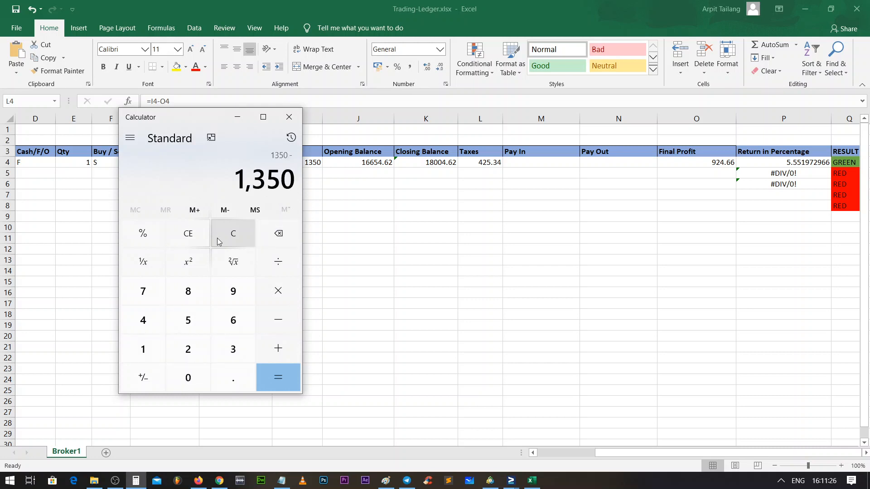
text(924.66)
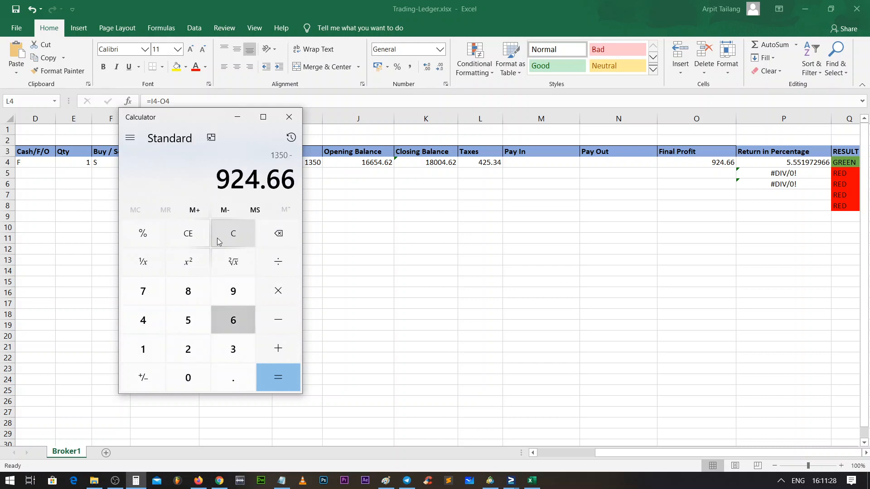
key(Return)
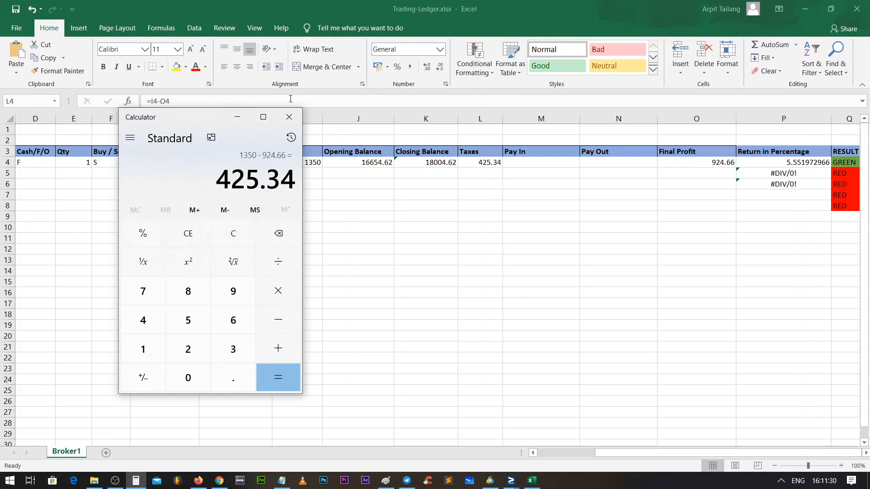
click(289, 117)
click(526, 226)
click(528, 246)
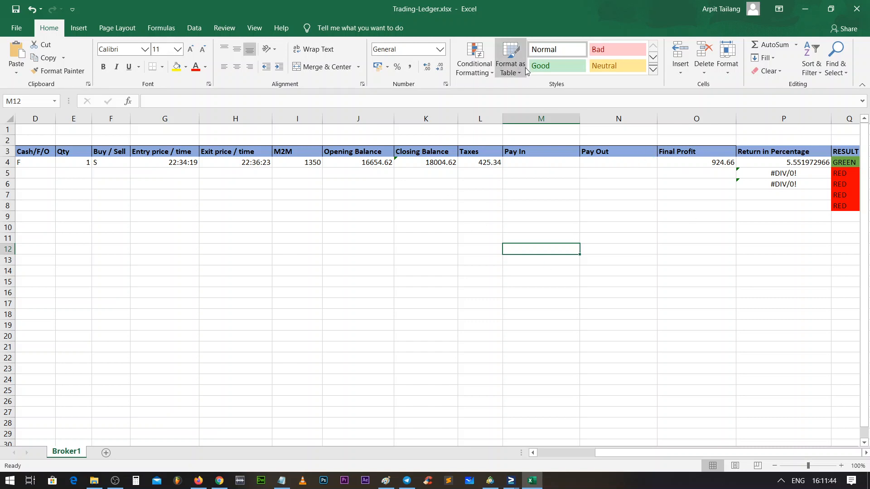
Step: Inspect which cells row 4's Taxes formula refers to, keeping the formula as it is
click(495, 159)
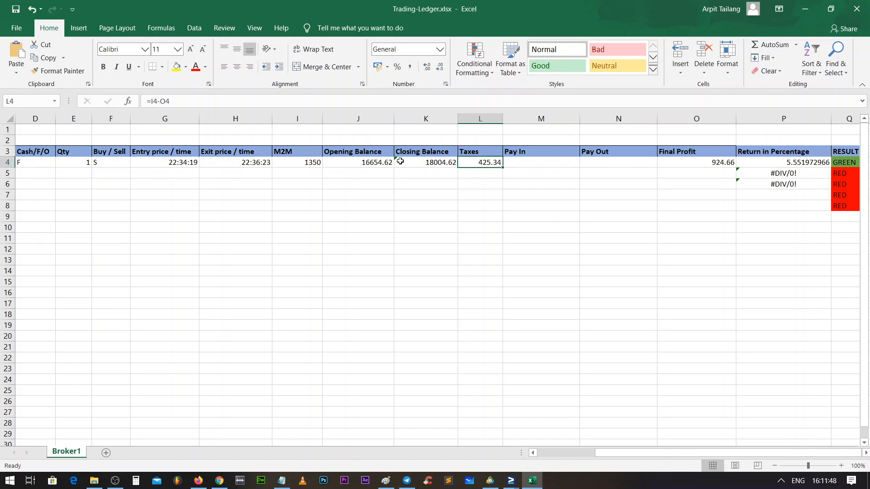
double_click(487, 164)
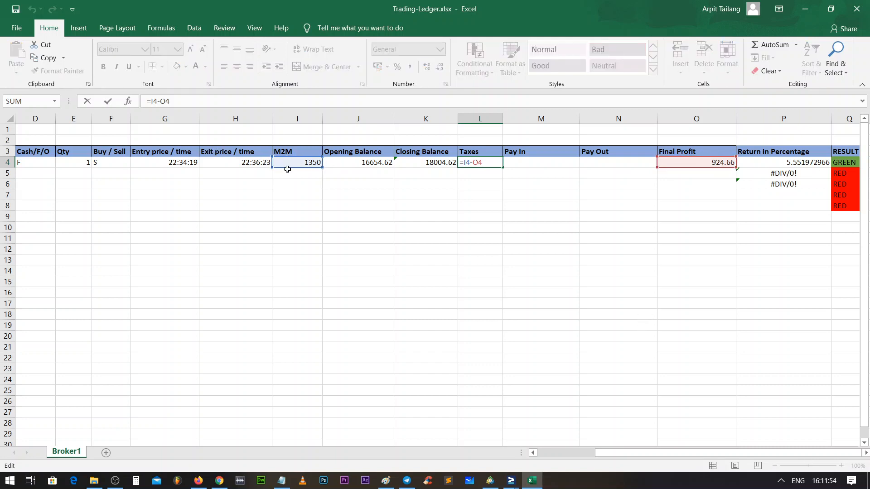
key(ctrl+Return)
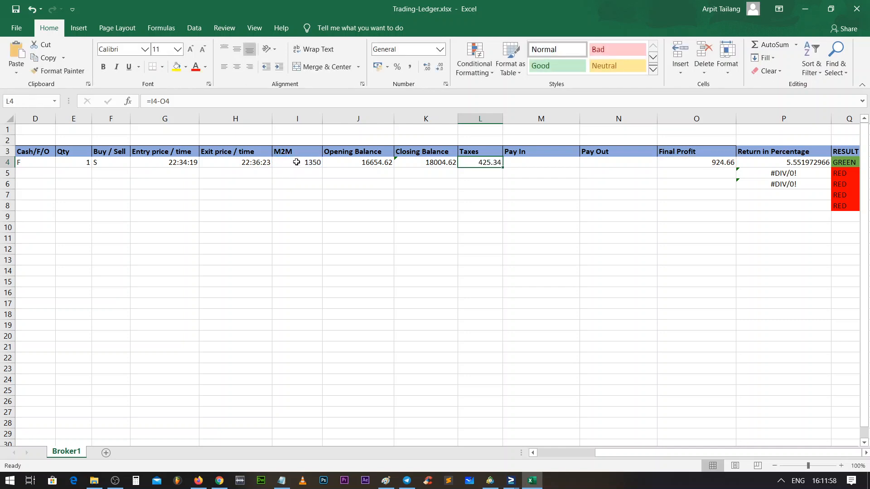
double_click(297, 162)
text(-)
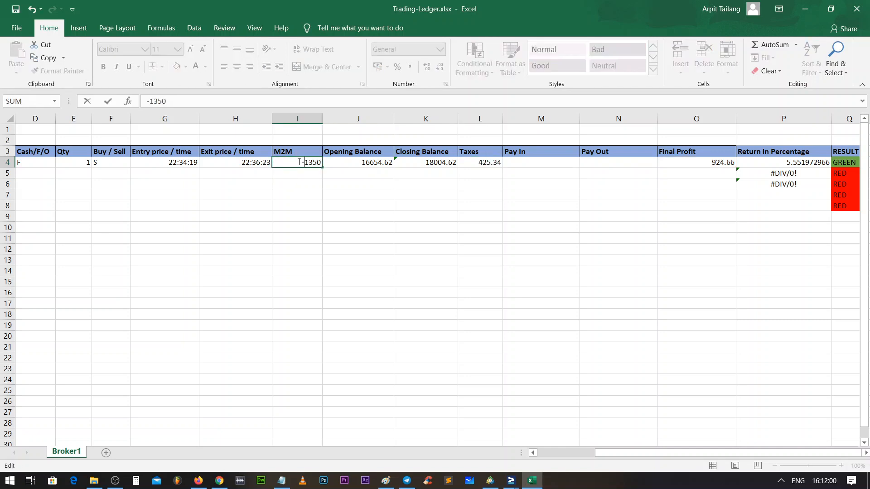
click(408, 185)
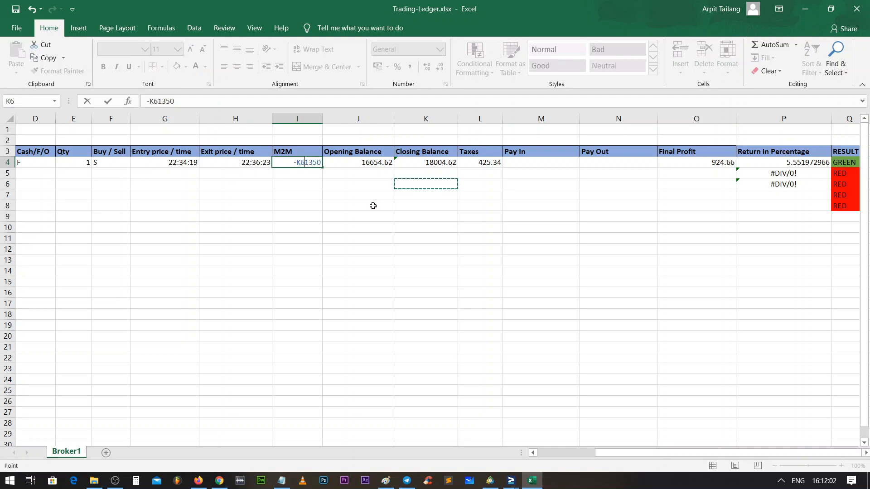
key(Escape)
Step: Change row 4's M2M value to -1350 to simulate a losing trade
double_click(299, 163)
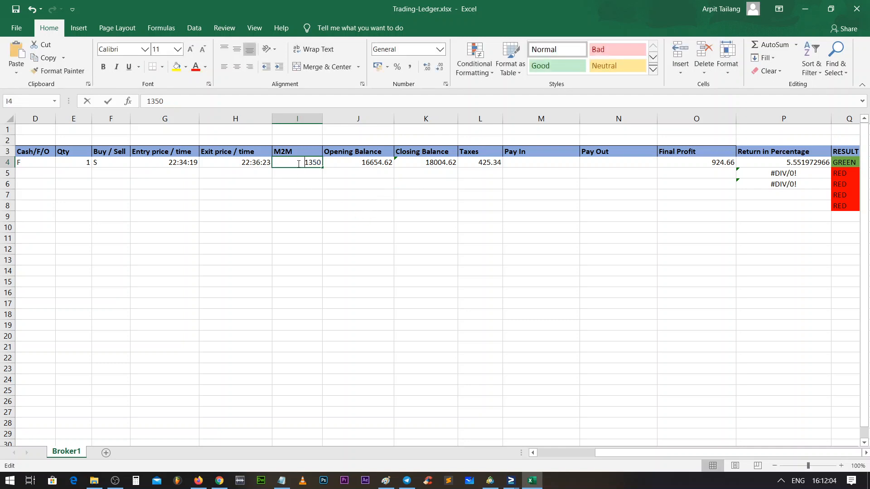
text(-)
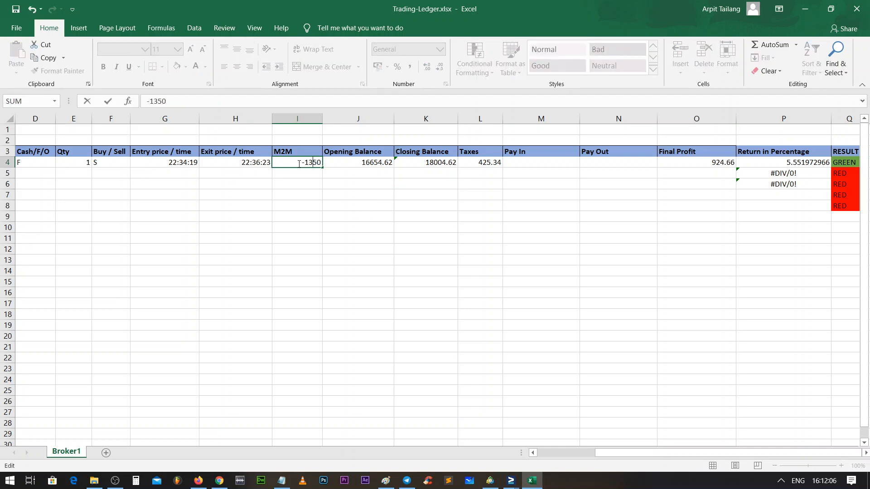
key(Return)
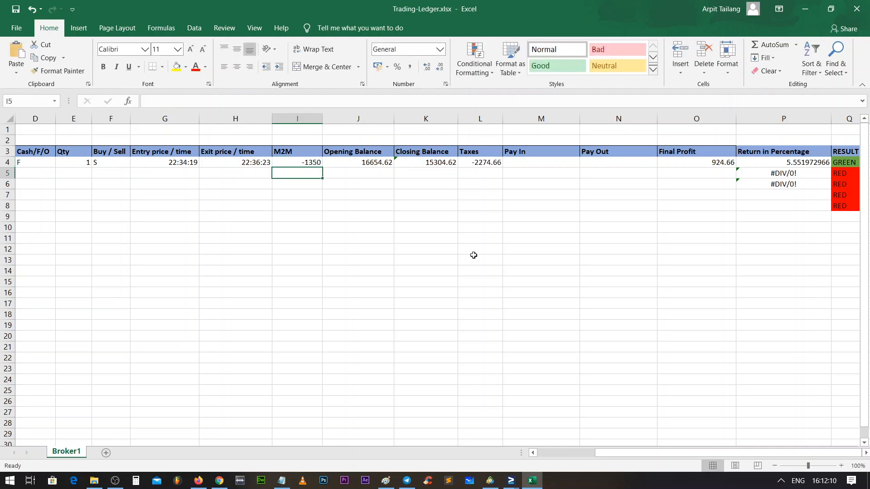
double_click(303, 162)
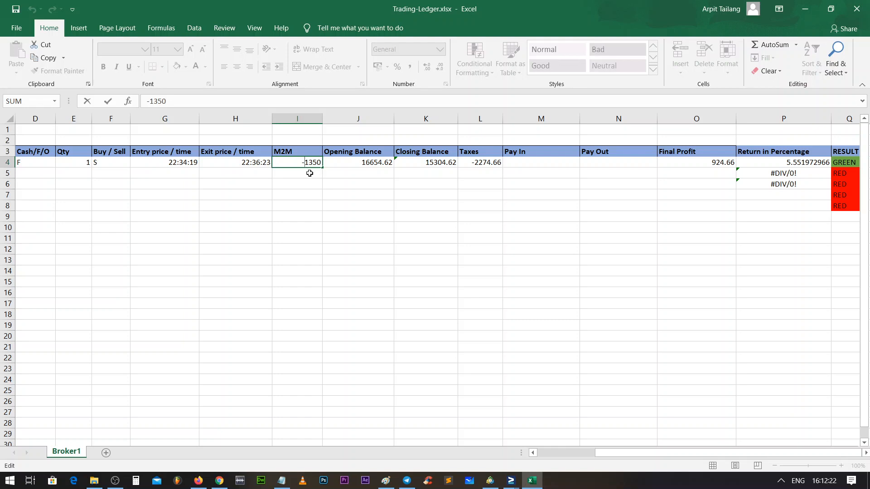
click(434, 189)
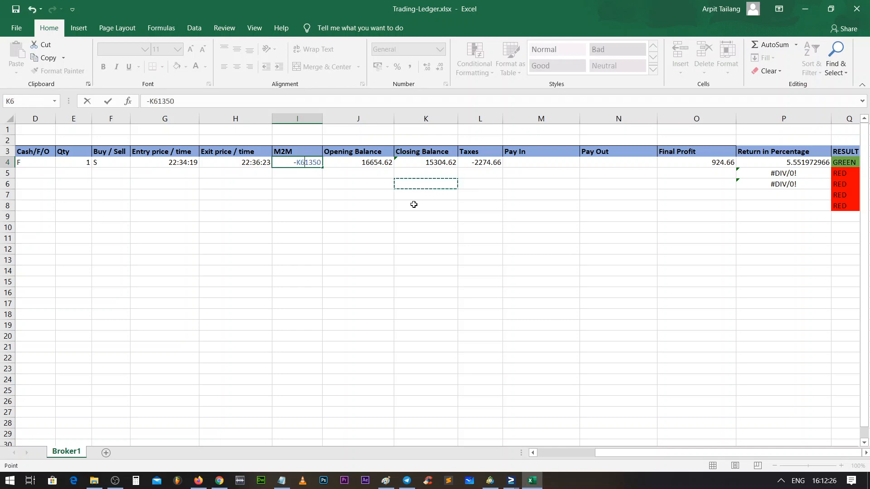
key(Escape)
Step: Open row 4's Final Profit for editing and add 1350 and 425 in Calculator to work out the total loss
double_click(681, 163)
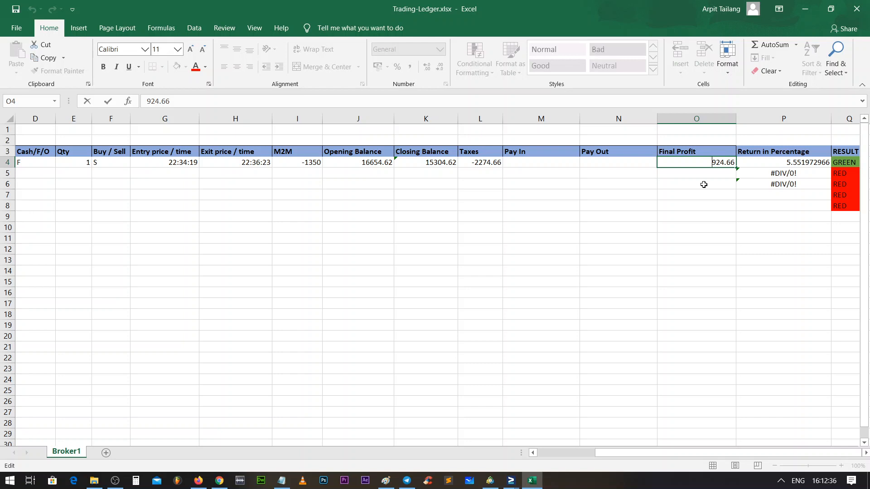
click(135, 480)
text(1350)
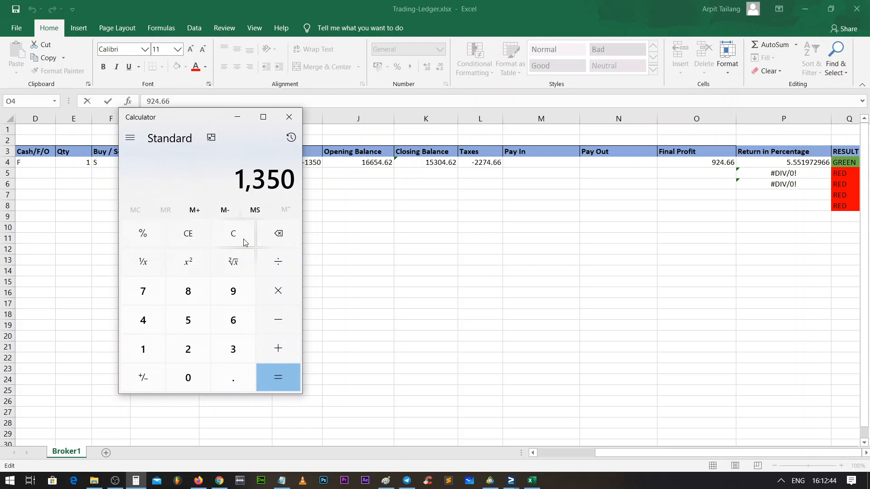
key(plus)
text(425)
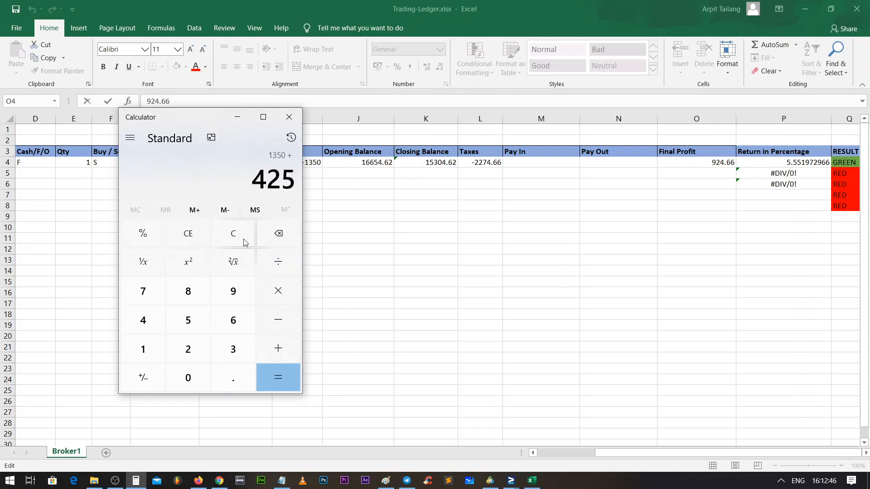
key(Return)
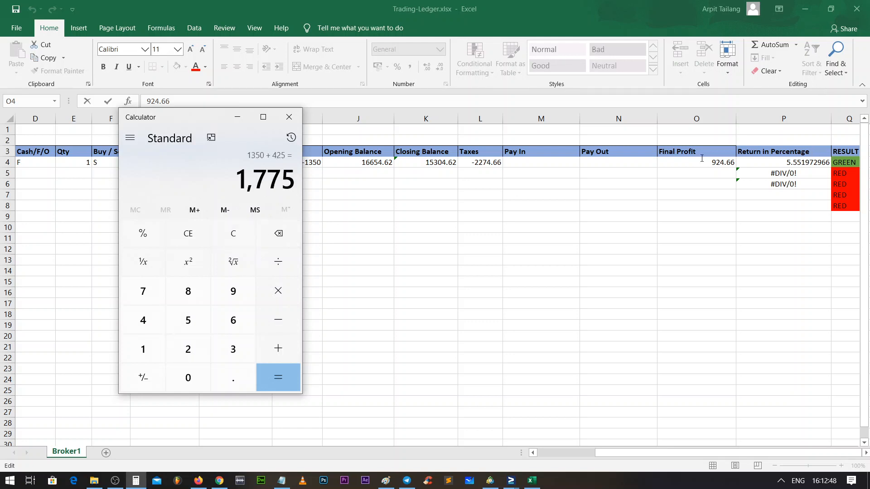
Step: Set row 4's Final Profit to -1775.66 as the loss including taxes
click(702, 161)
drag(704, 162, 724, 162)
text(-1775)
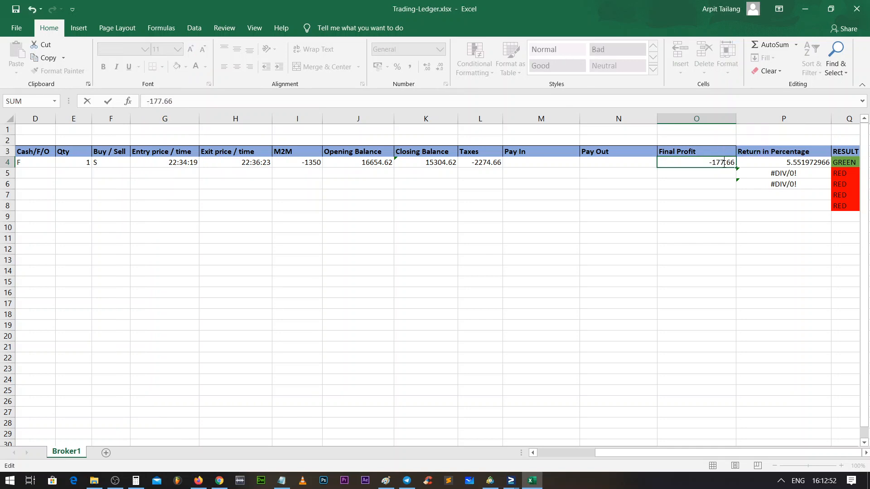
key(Return)
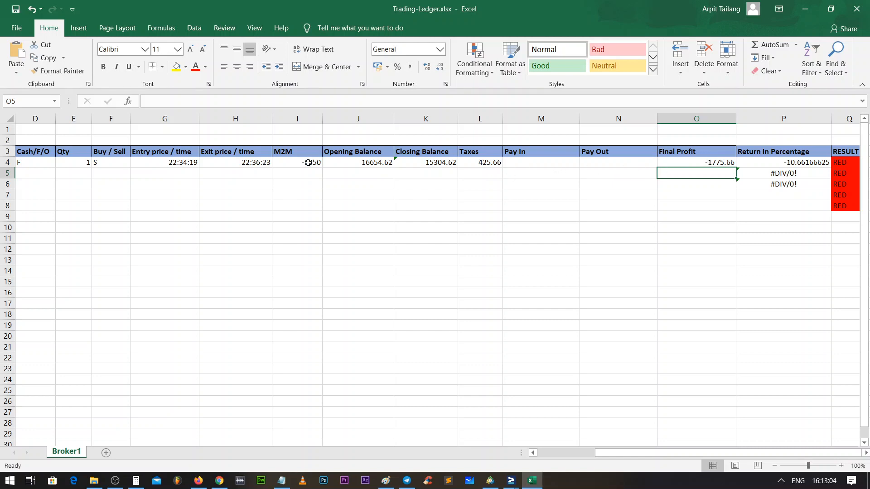
Step: Set row 4's Final Profit back to 924.66, the contract amount on the contract note
double_click(715, 162)
double_click(709, 164)
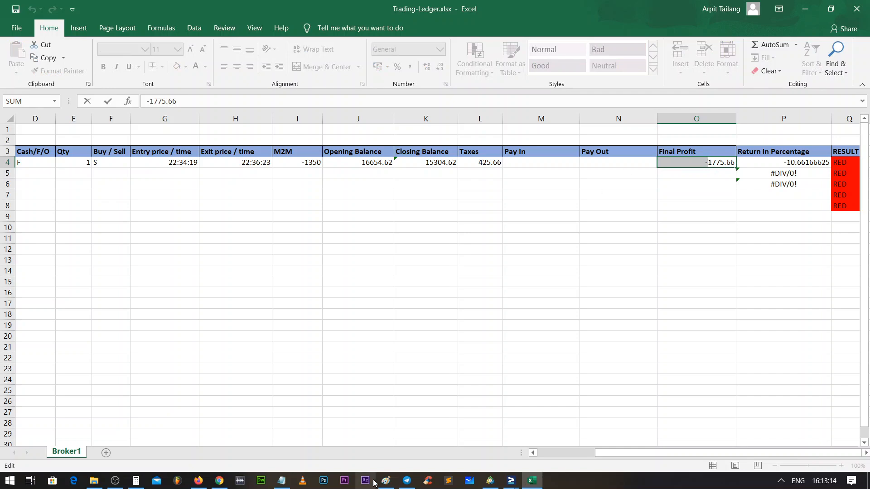
click(388, 482)
click(389, 482)
drag(706, 165, 735, 162)
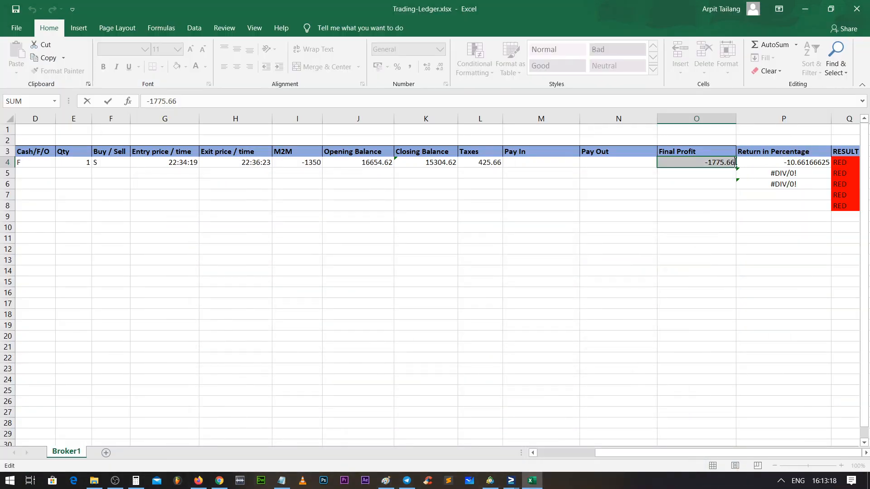
text(924.66)
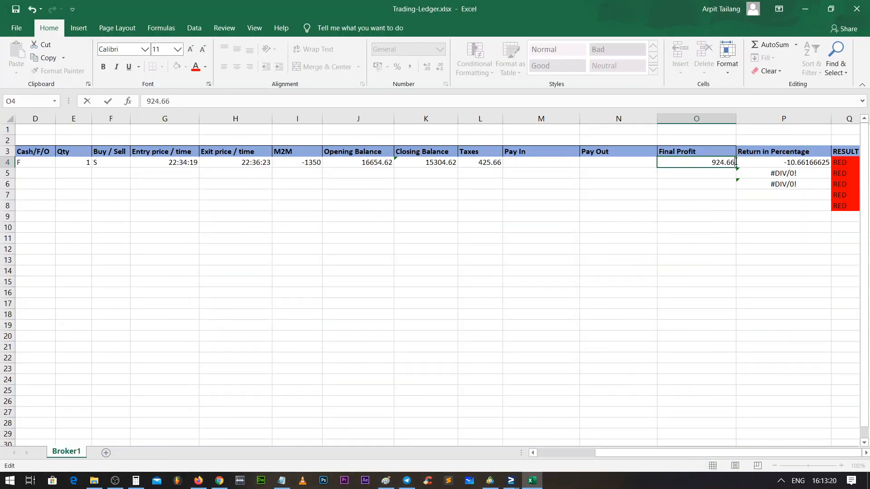
click(652, 229)
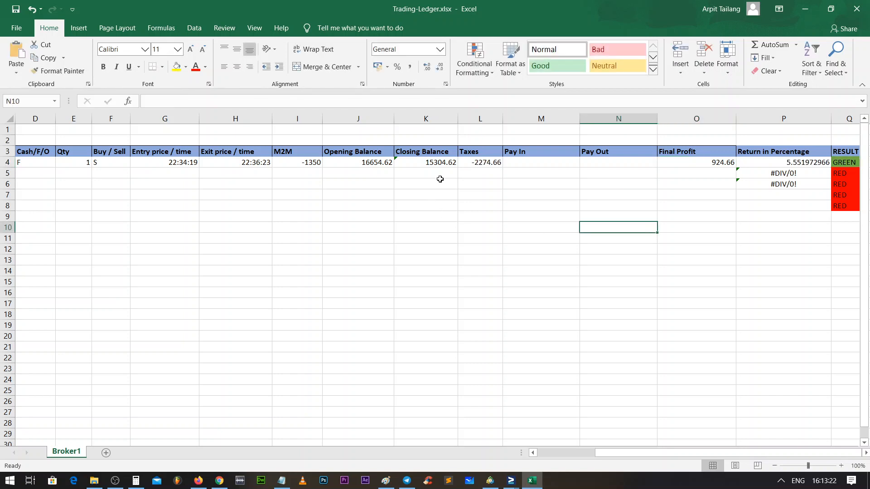
Step: Set row 4's M2M back to 1350 and check the Opening Balance and the Closing Balance formula
double_click(307, 163)
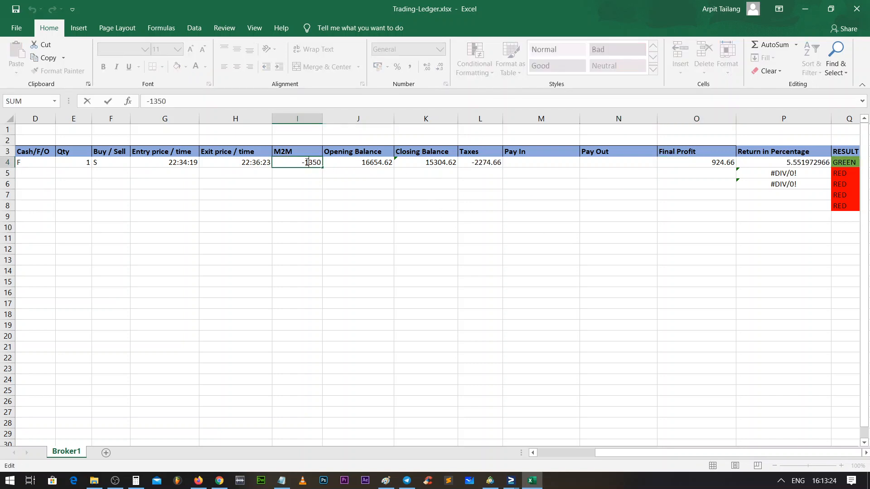
key(BackSpace)
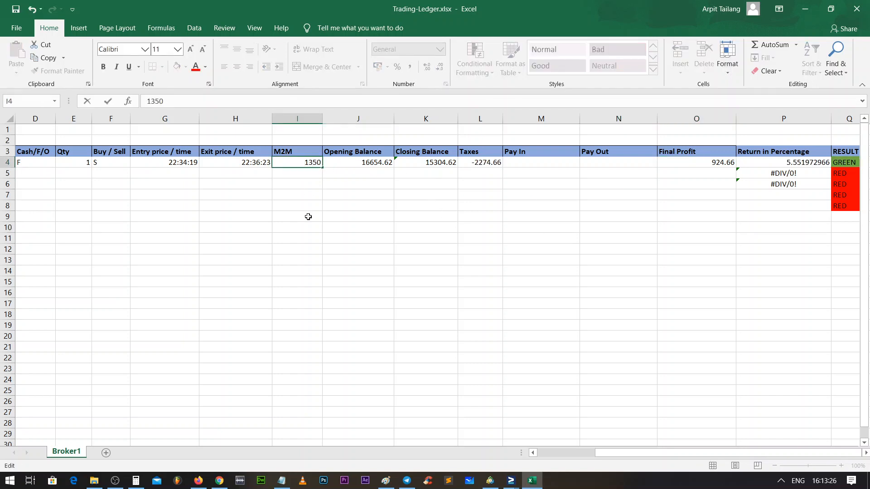
click(339, 215)
click(358, 163)
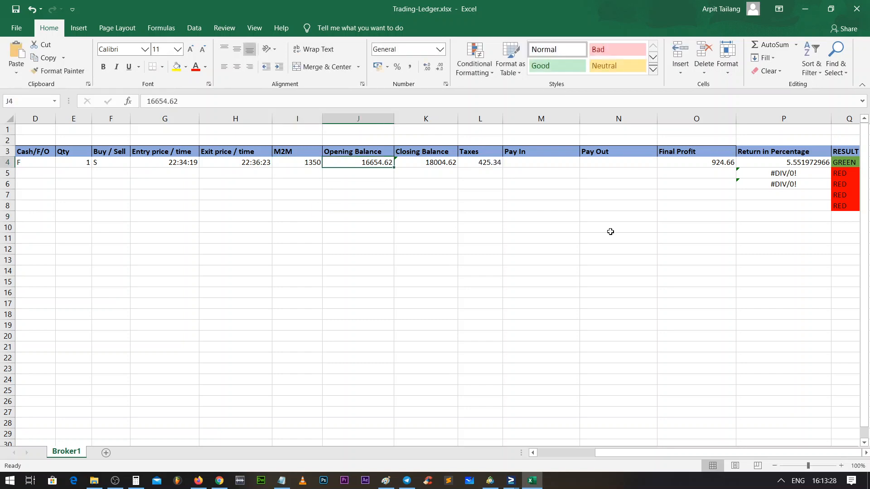
click(439, 165)
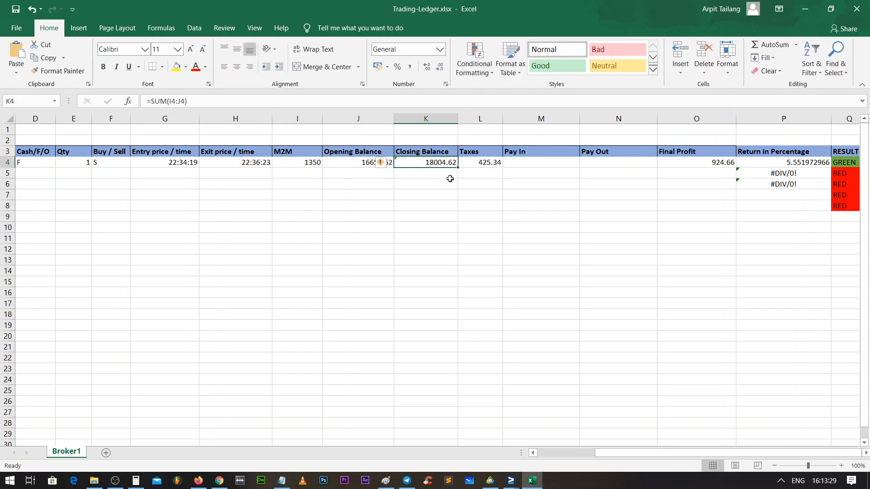
click(559, 325)
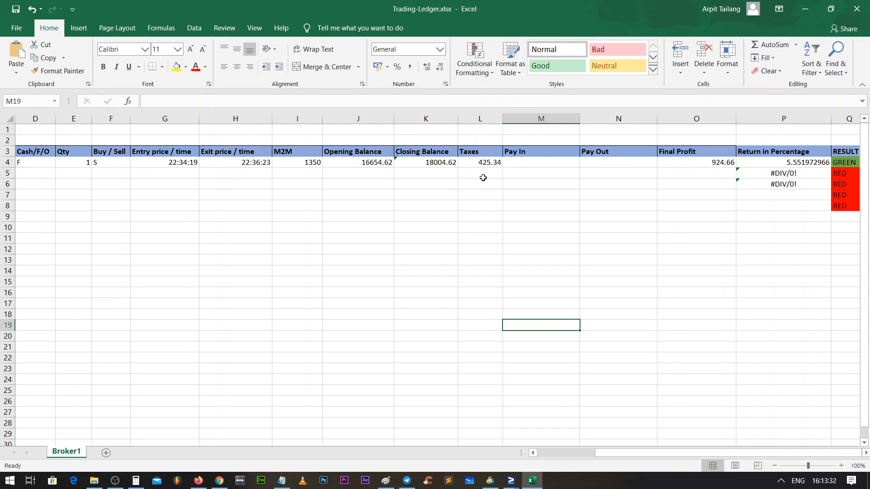
Step: Verify the contract note's contract amount in Calculator by subtracting the charges 31.31, 142, 56.92 and 34.32 from 1189.21, and close Calculator
click(490, 162)
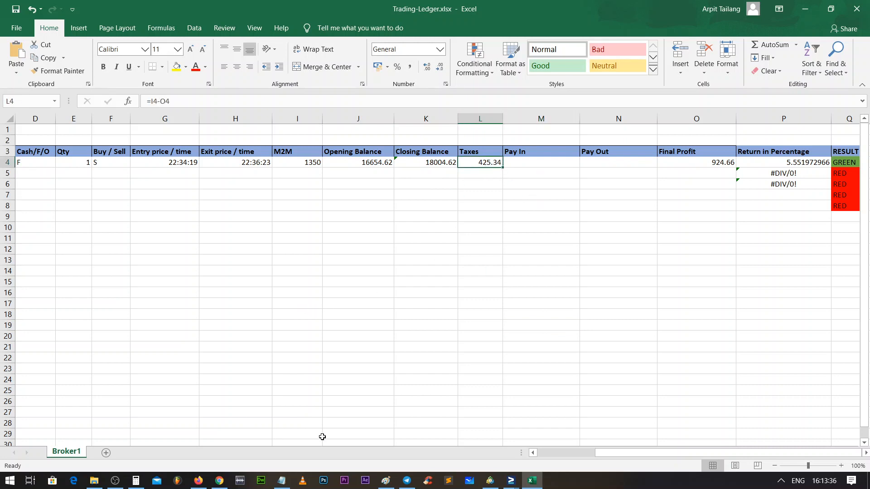
click(386, 481)
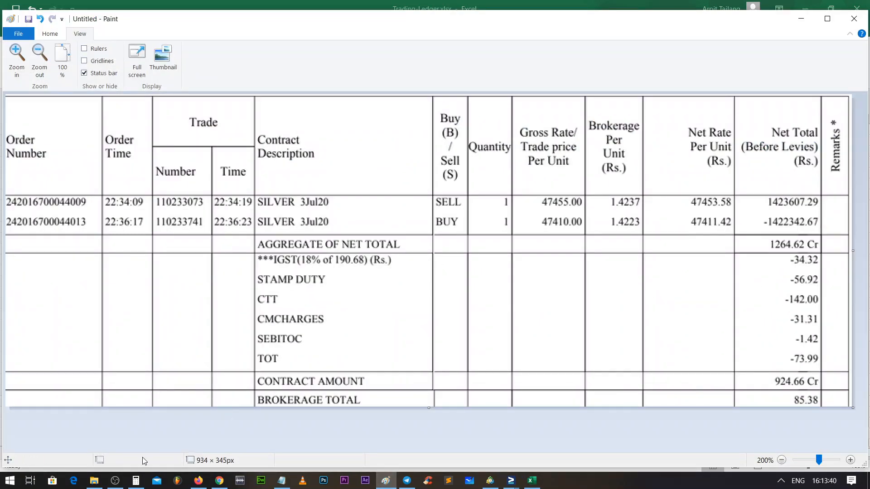
click(135, 481)
click(246, 231)
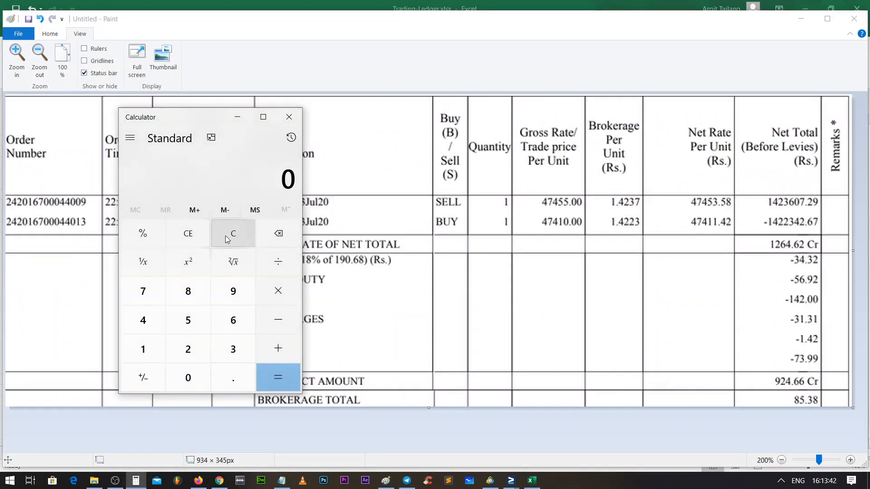
text(1189.21-31.)
text(31-14)
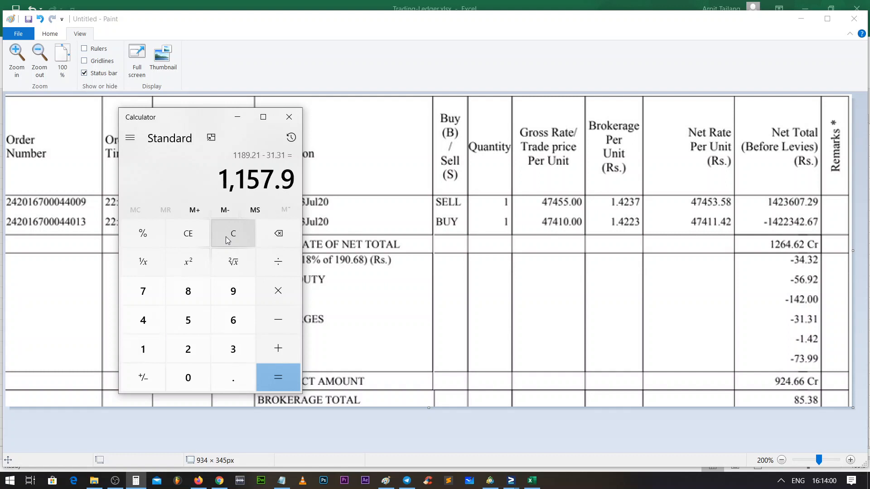
text(2)
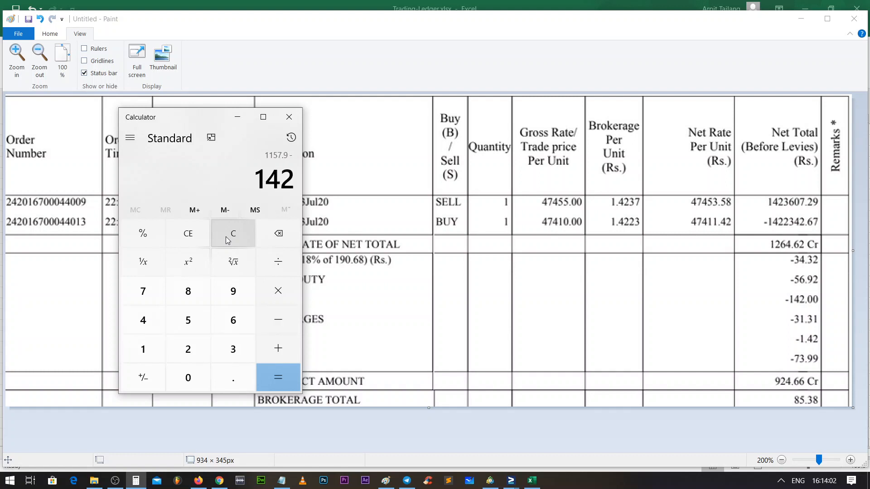
text(=-56.)
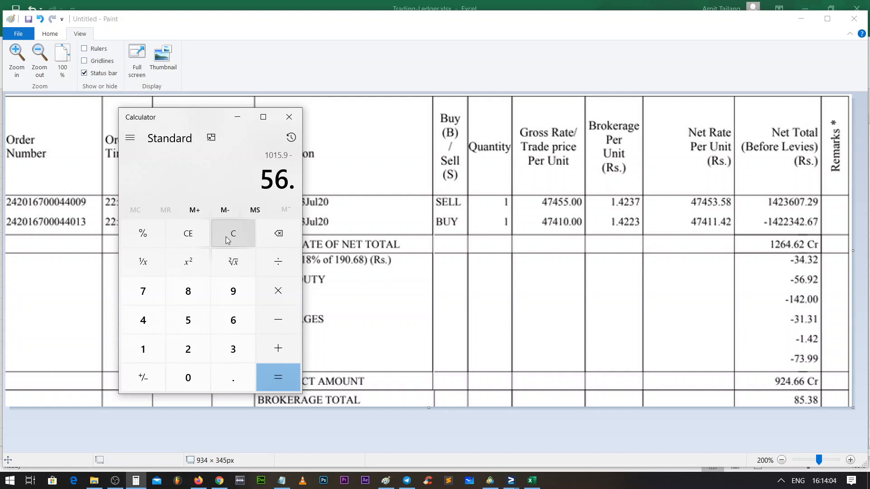
text(92)
key(Return)
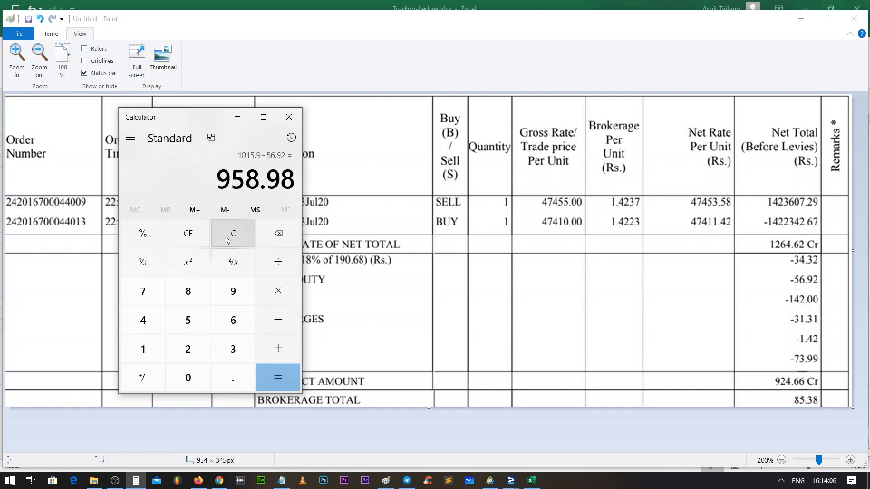
text(-34.32)
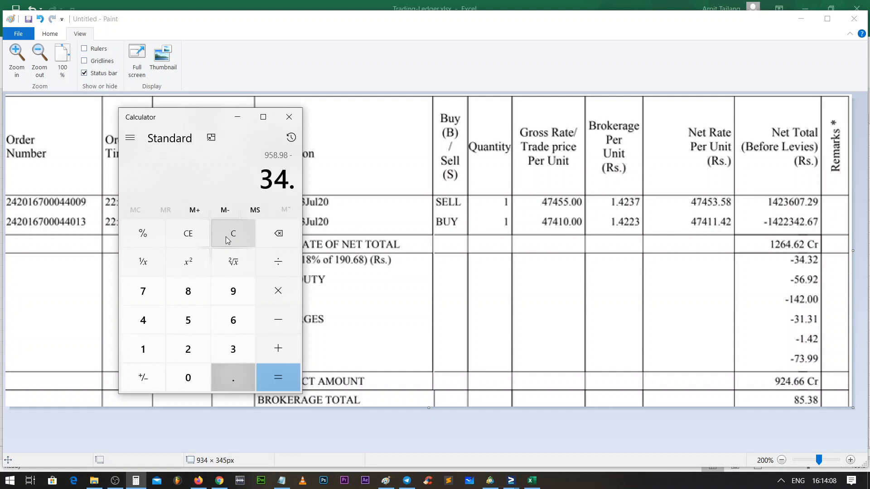
key(Return)
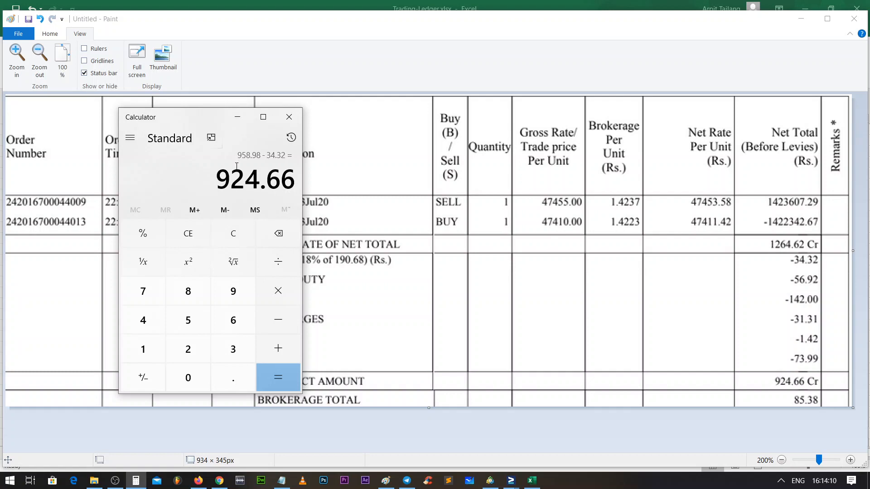
click(289, 117)
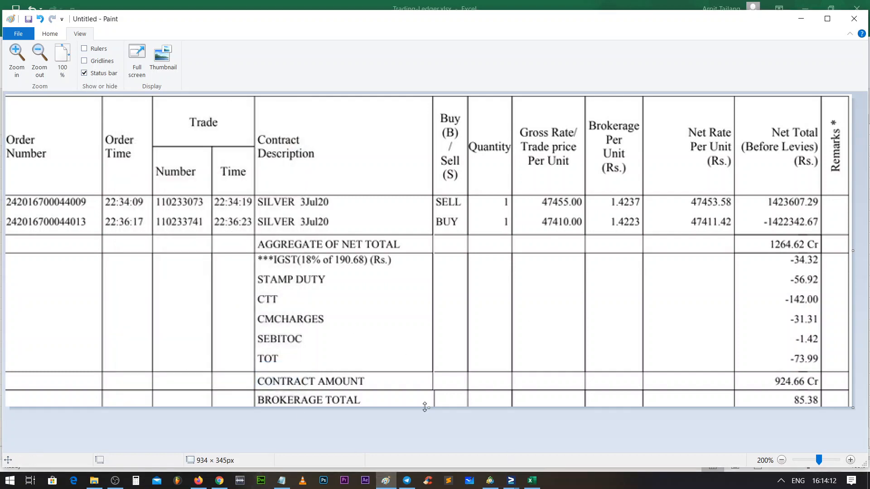
Step: Return to the ledger in Excel and look at row 4's empty Pay In and Pay Out cells
click(386, 480)
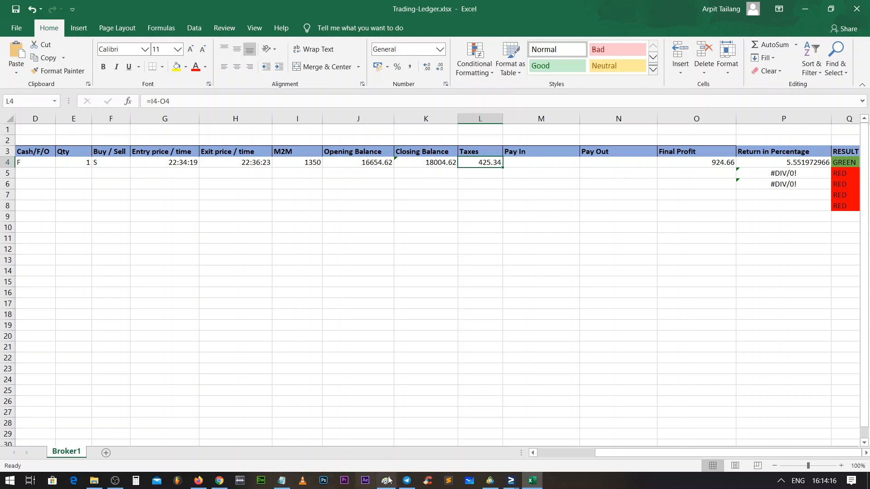
click(552, 216)
click(522, 163)
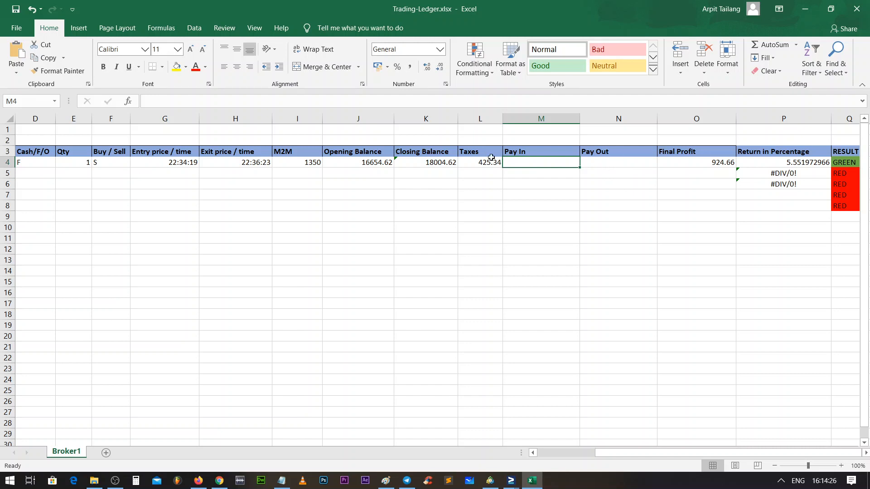
click(609, 166)
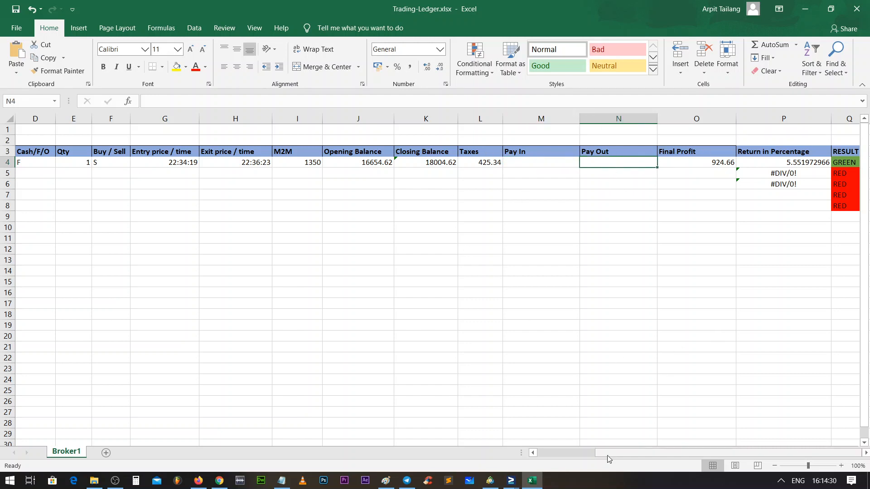
Step: Look at the ledger's first columns from Date onward and the empty rows below row 4
drag(610, 451, 442, 436)
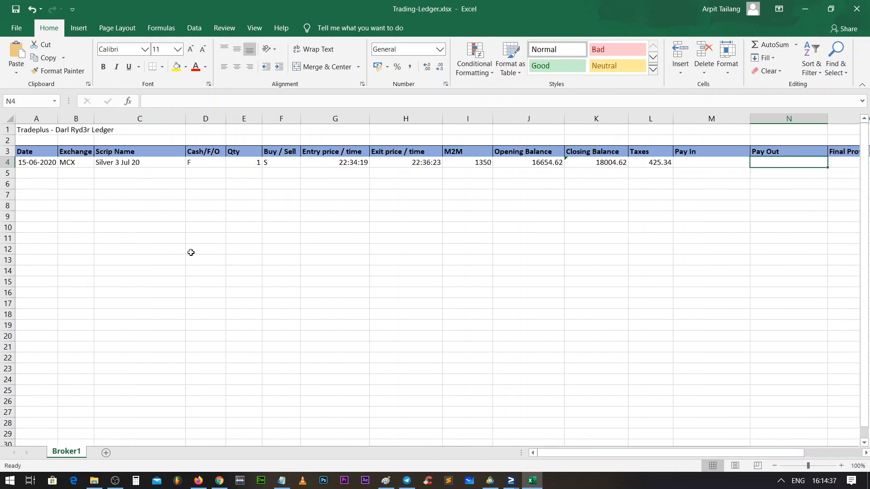
click(74, 174)
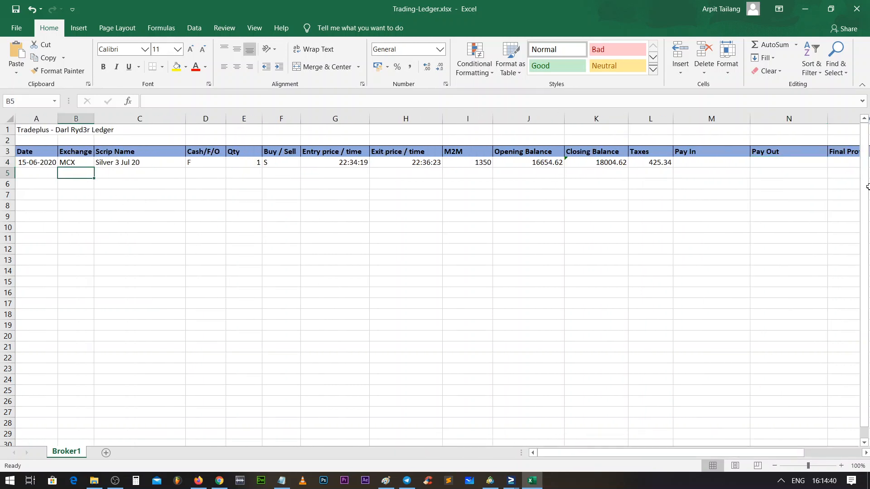
click(39, 186)
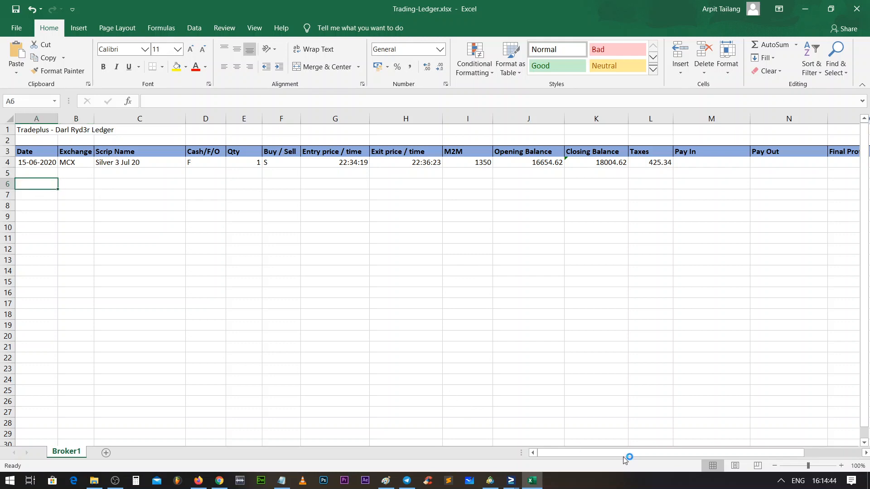
Step: Check row 4's Final Profit and the formula behind its Return in Percentage
drag(624, 456, 521, 451)
drag(630, 453, 687, 453)
click(697, 162)
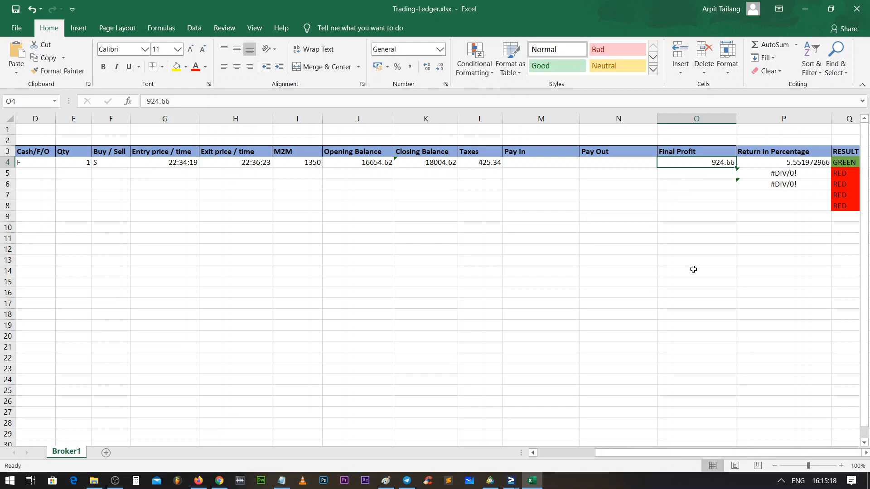
drag(654, 454, 660, 452)
drag(648, 457, 648, 456)
click(803, 162)
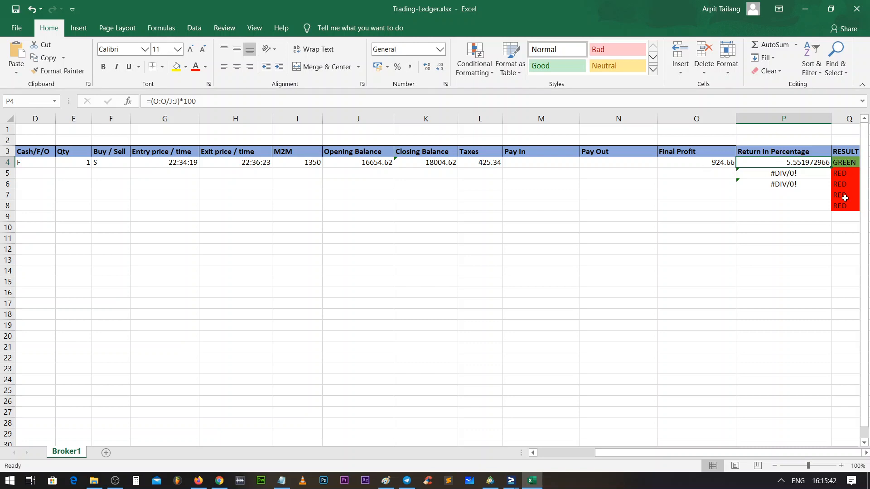
Step: Enter -10 as a test Final Profit in row 5 and inspect that row's Return in Percentage formula
double_click(695, 174)
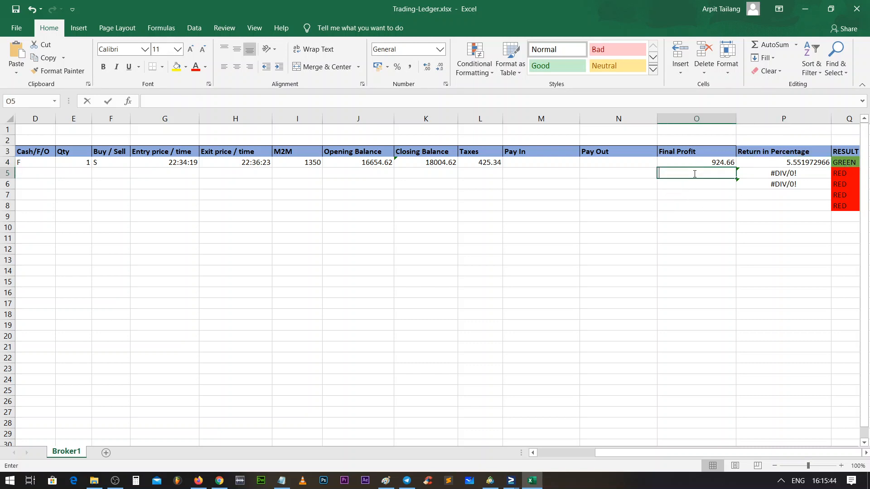
text(-10)
key(Return)
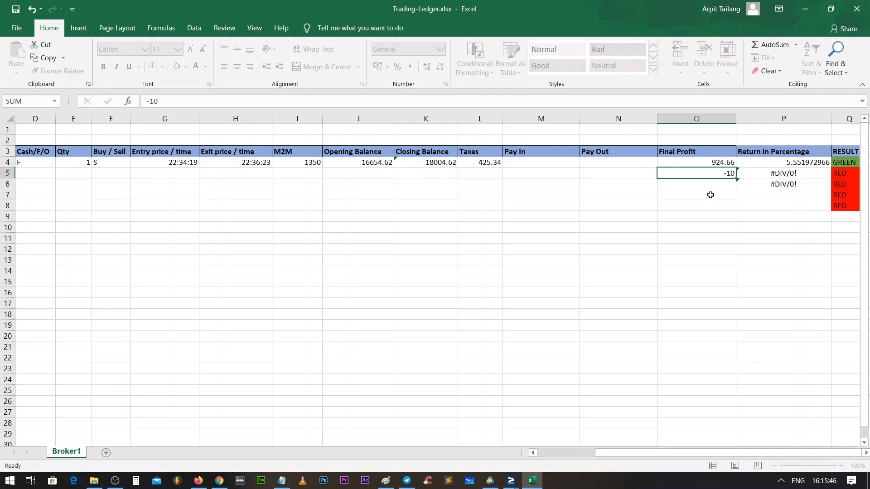
click(780, 175)
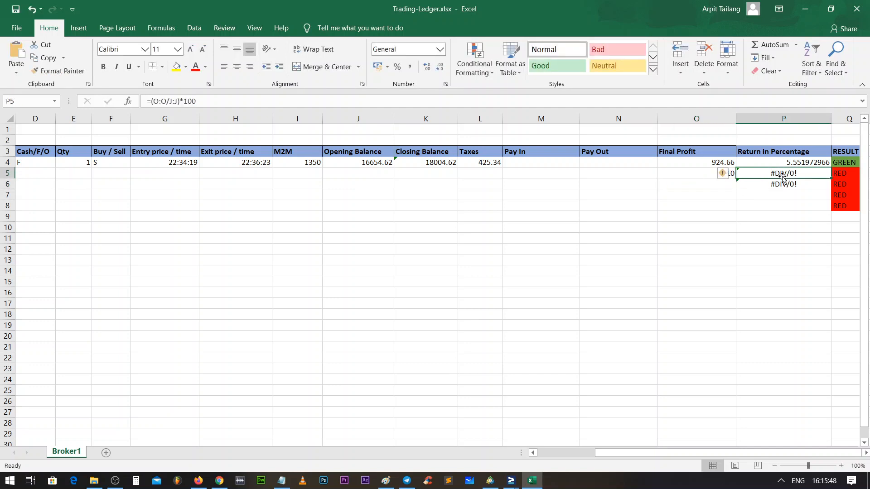
Step: Set row 5's test Final Profit to 50
double_click(708, 174)
drag(710, 175, 735, 222)
text(50)
key(Return)
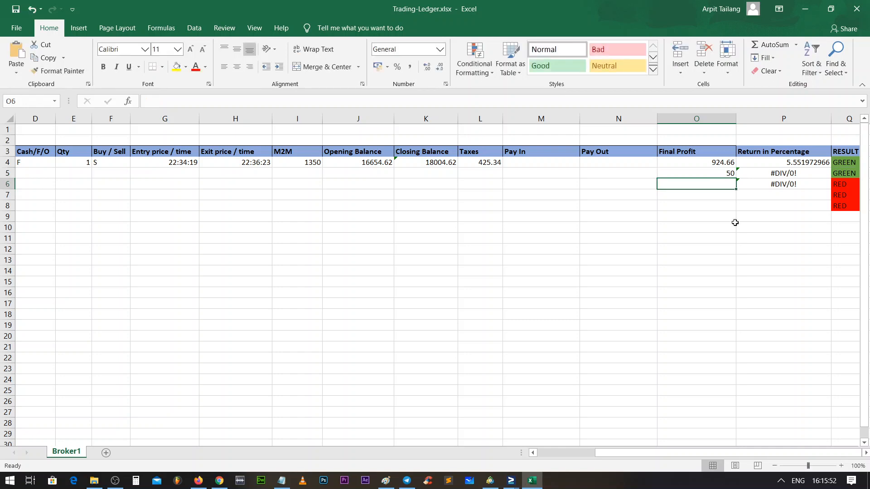
Step: Clear the test value from row 5's Final Profit
double_click(726, 179)
double_click(726, 174)
drag(726, 174, 733, 175)
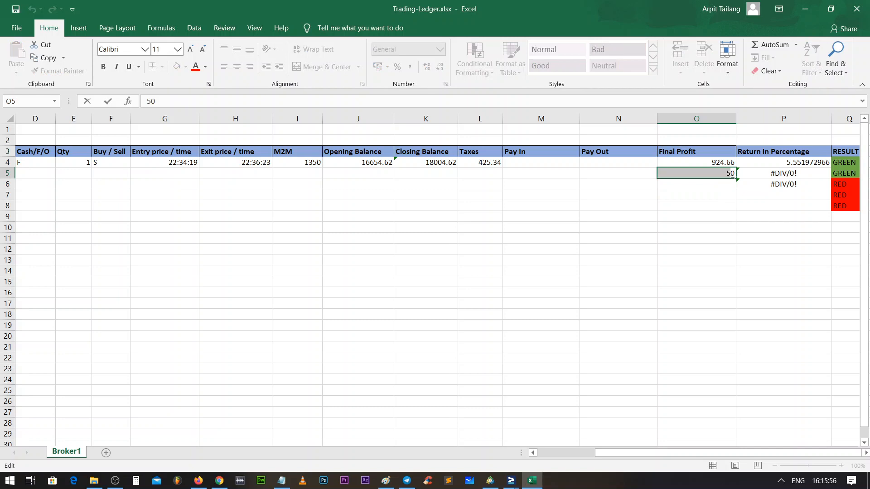
key(BackSpace)
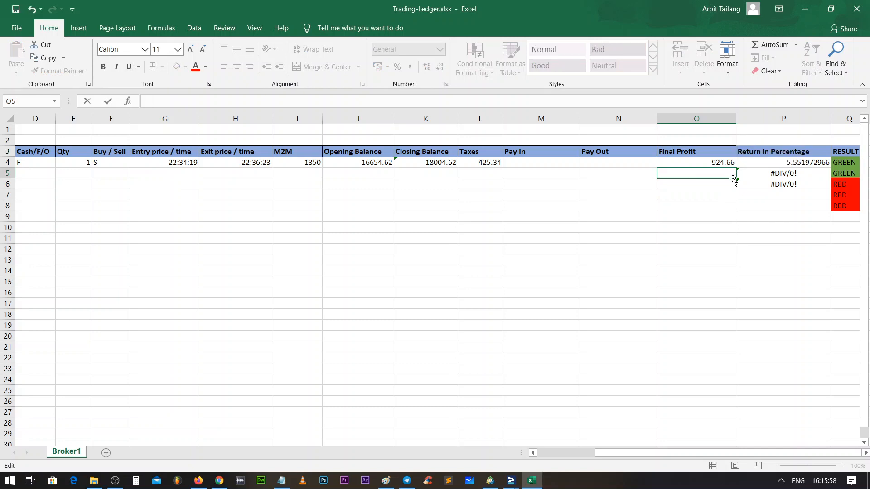
click(732, 206)
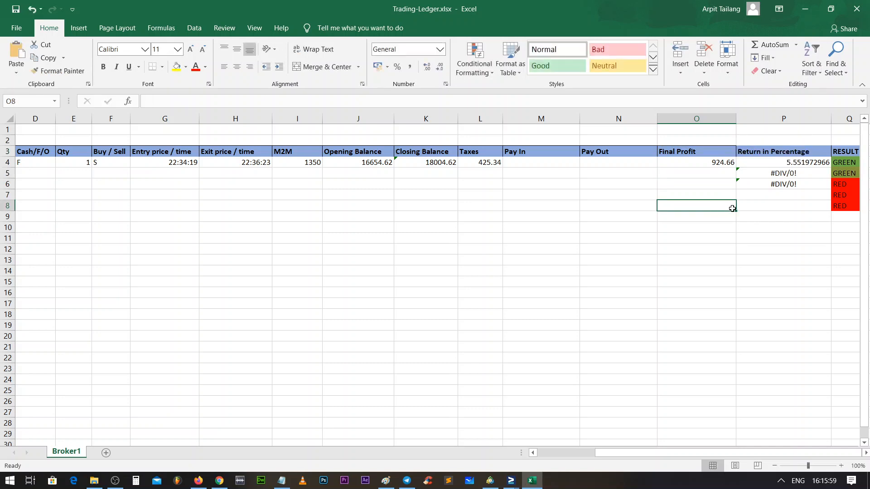
Step: Examine the RESULT column's IF formulas in rows 5 to 8 and the empty cells below them
click(839, 174)
drag(839, 174, 838, 252)
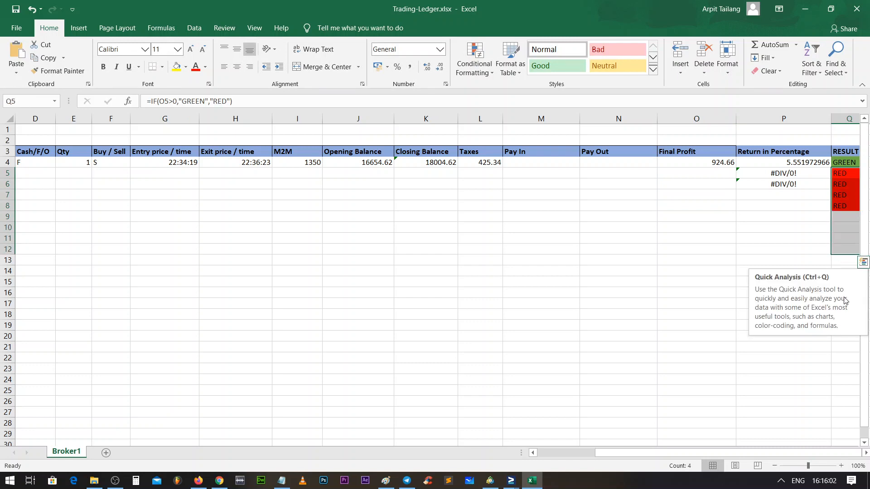
click(842, 231)
click(796, 224)
click(847, 174)
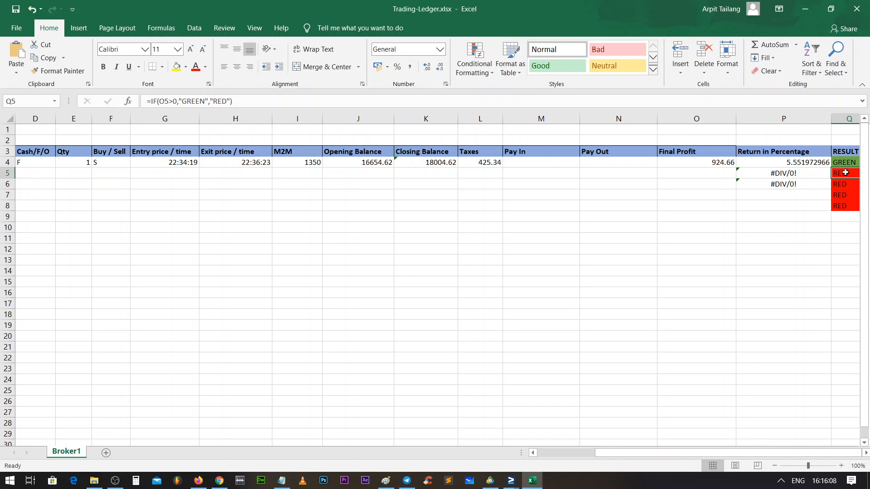
drag(845, 172, 844, 271)
click(845, 271)
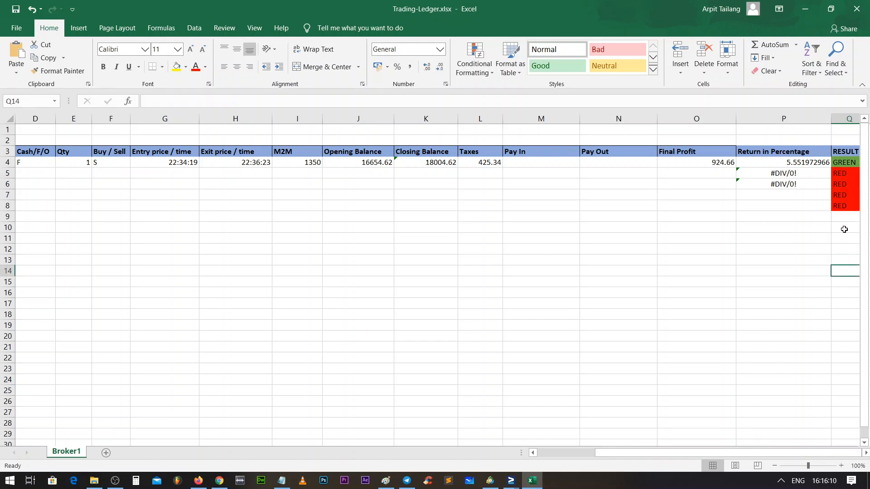
click(828, 234)
click(806, 187)
click(850, 176)
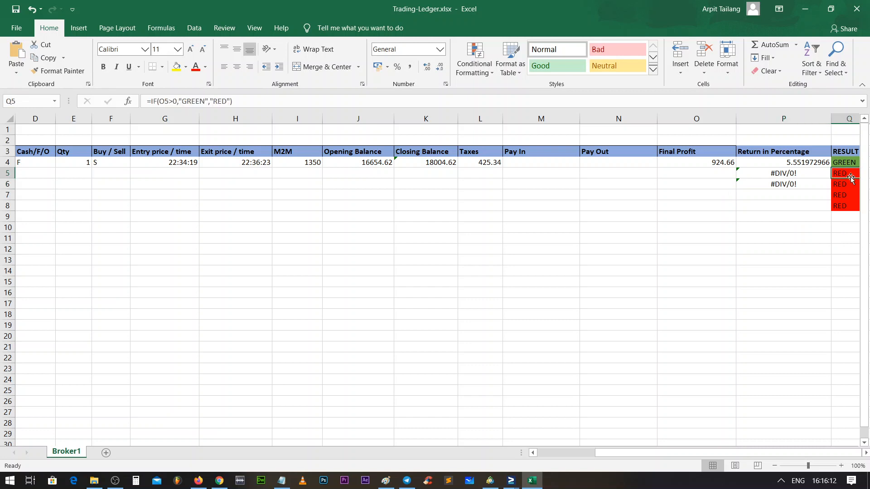
click(847, 206)
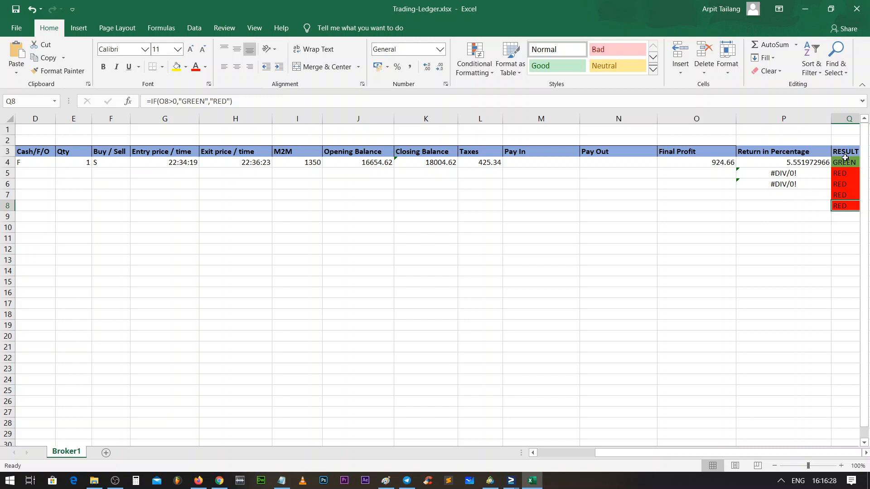
Step: Try to extend the RESULT column's GREEN/RED formula below row 8, and decline replacing existing data
drag(845, 152, 844, 218)
click(863, 232)
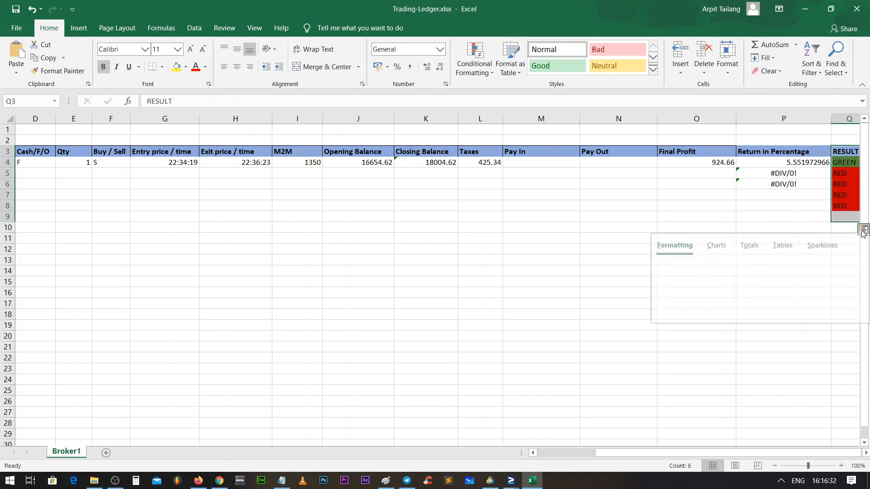
click(800, 217)
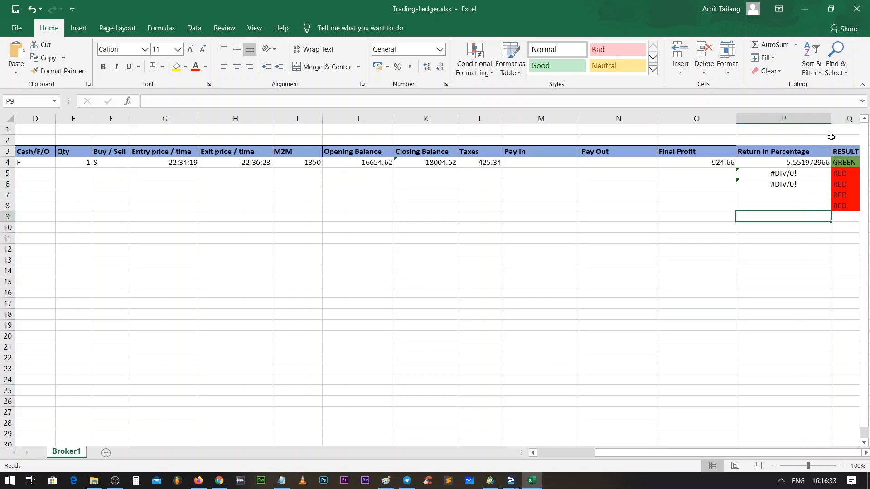
click(844, 162)
drag(842, 168, 845, 215)
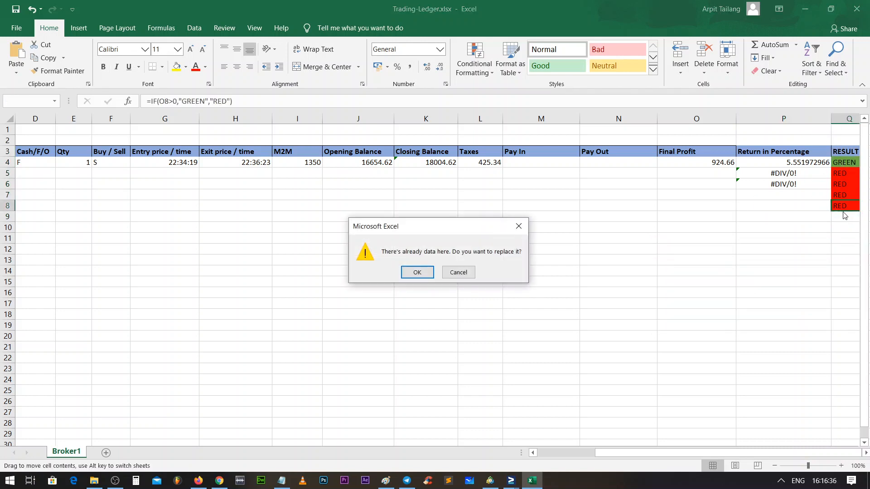
click(519, 226)
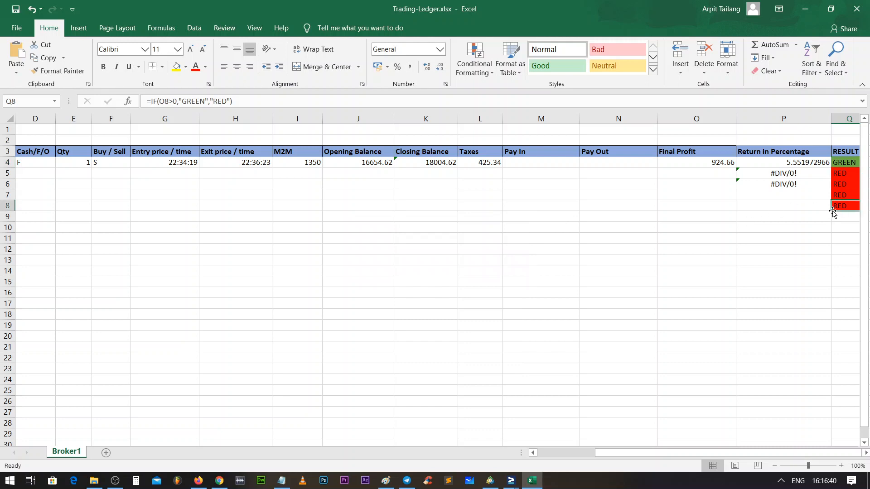
Step: Try to carry row 8's RESULT formula down to row 9, undo the move, and inspect the formula in row 8
drag(833, 209, 833, 219)
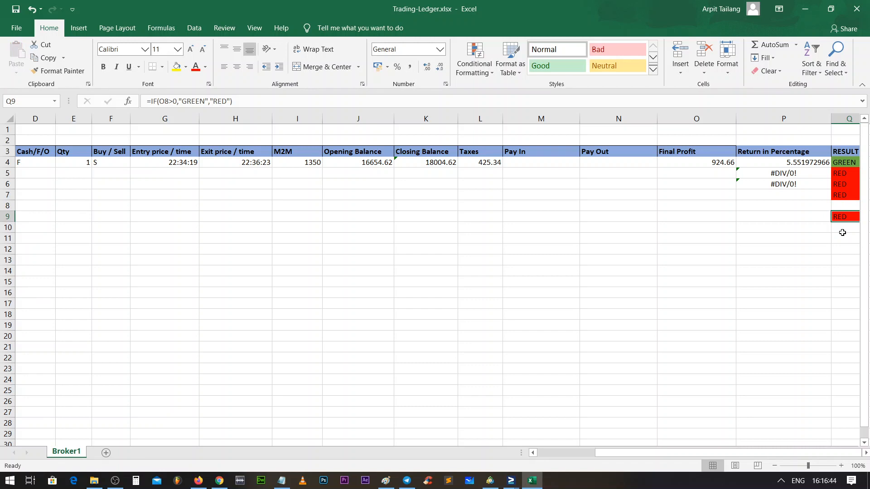
key(ctrl+z)
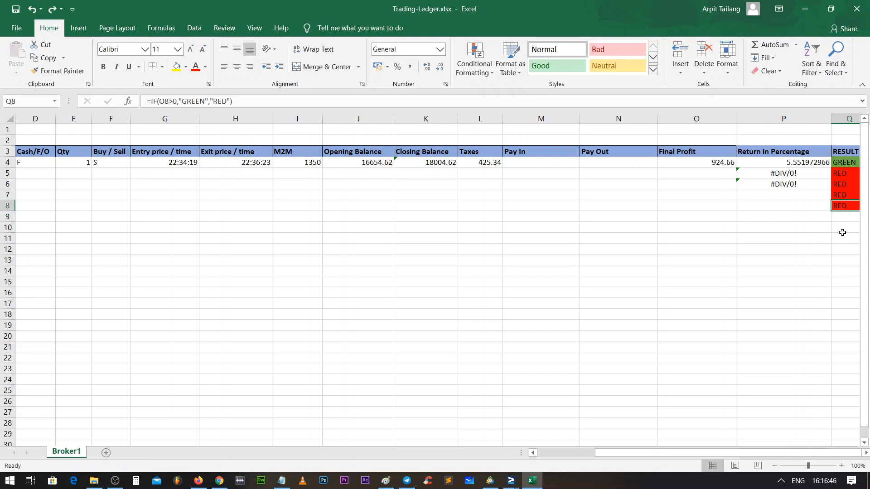
double_click(835, 209)
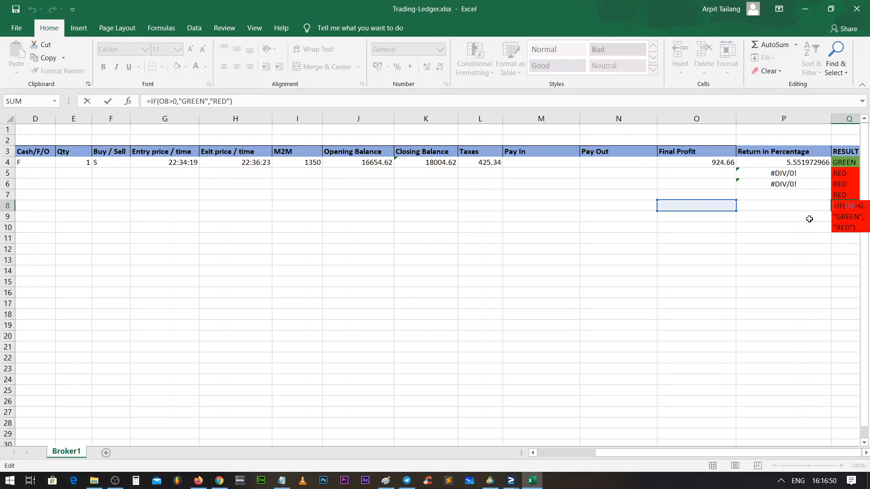
click(791, 230)
click(842, 207)
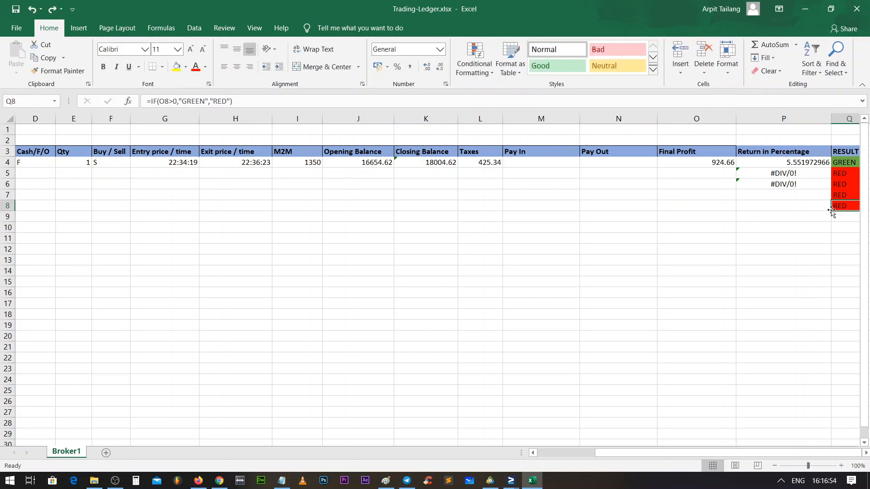
Step: Try again to extend row 8's RESULT formula into row 9, and undo the move into the Return in Percentage column
mouse_move(832, 211)
mouse_down()
mouse_move(836, 226)
mouse_move(831, 219)
mouse_up()
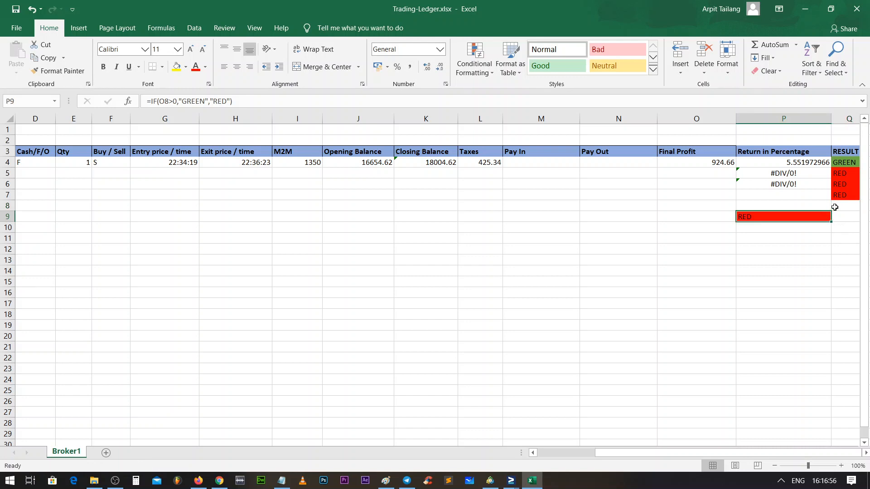
key(ctrl+z)
click(812, 218)
click(837, 208)
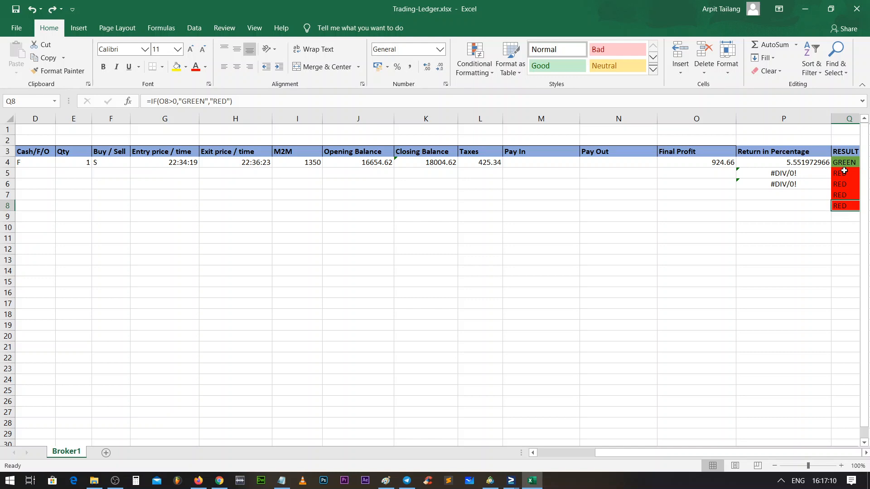
click(837, 240)
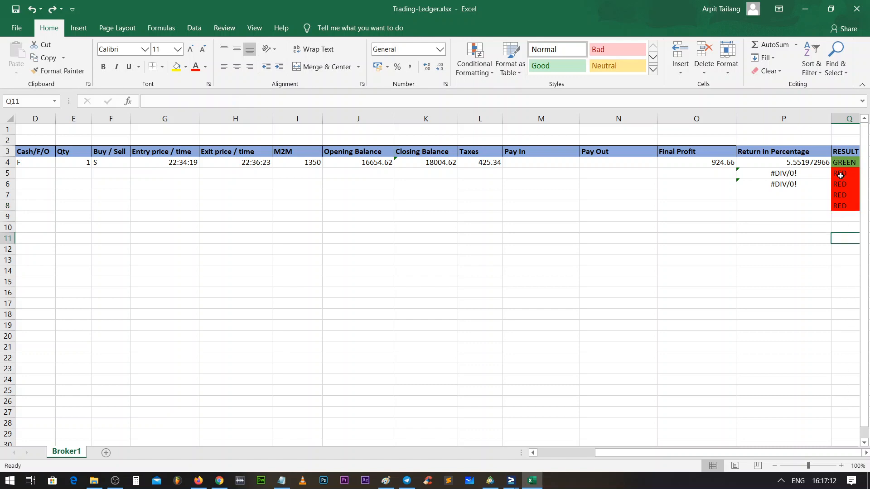
Step: Try to extend the RESULT formulas of rows 5 to 8 down to row 13 as one block, and undo the move
drag(840, 176, 833, 259)
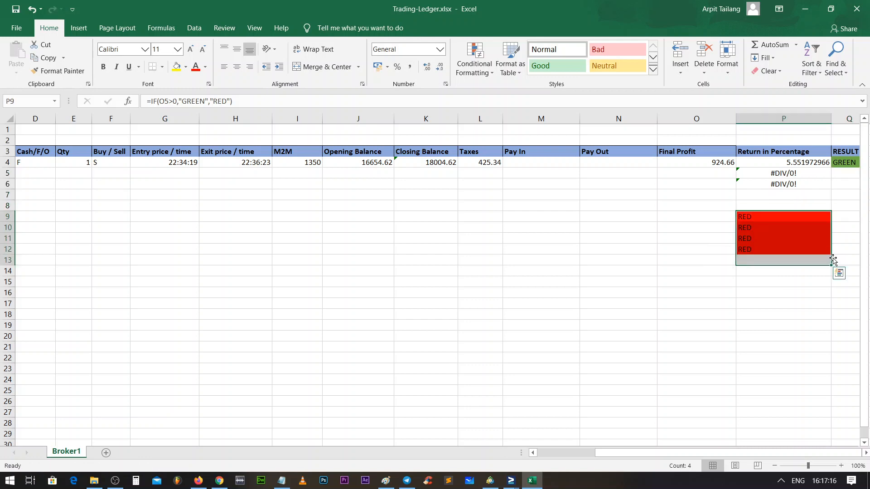
key(ctrl+z)
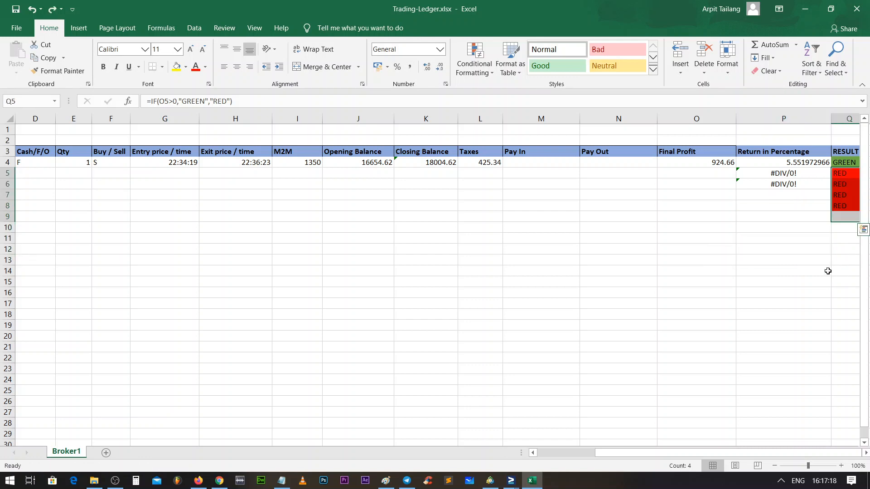
click(827, 272)
click(840, 204)
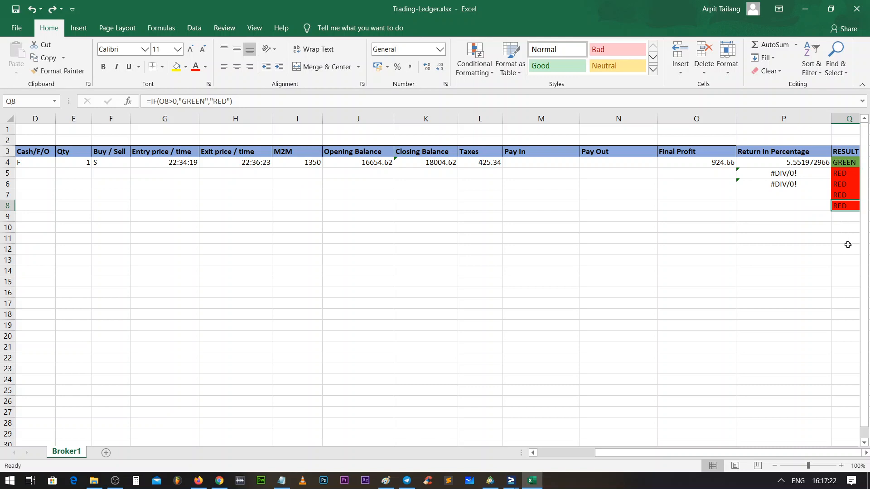
click(765, 250)
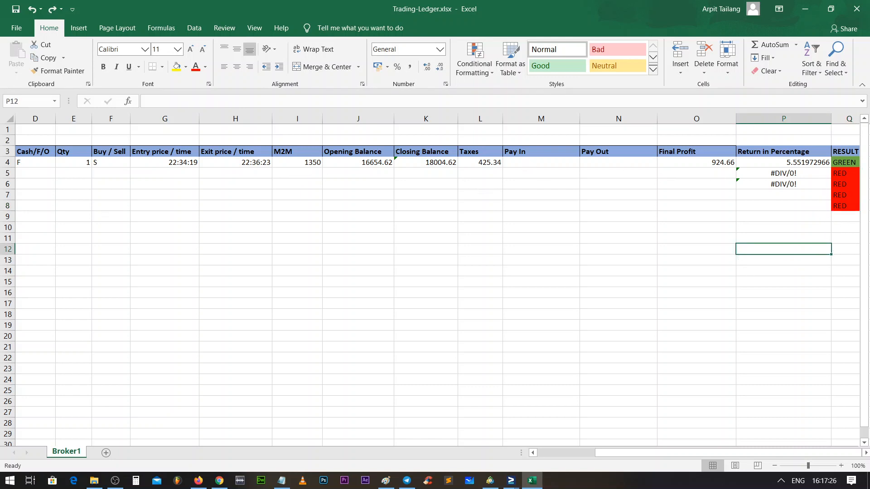
Step: Fill the Return in Percentage formula from rows 4 to 6 down through row 15
mouse_move(616, 454)
mouse_down()
mouse_move(605, 455)
mouse_move(617, 454)
mouse_up()
click(749, 377)
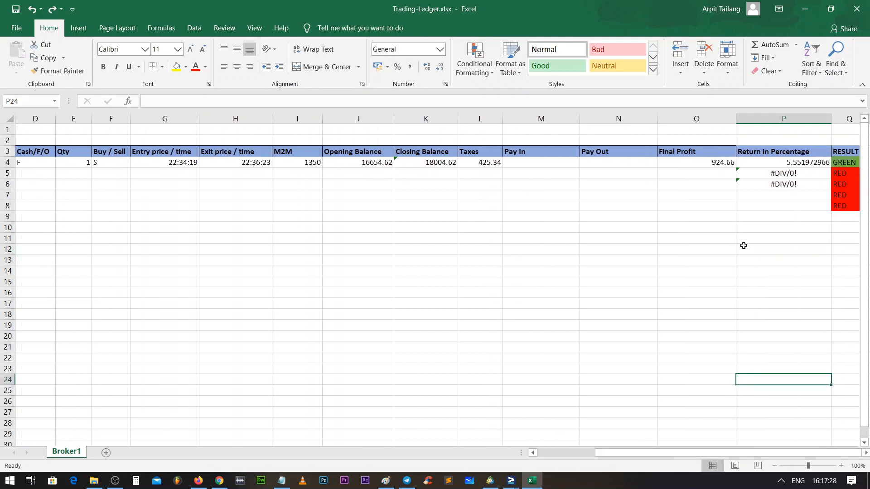
scroll(550, 233, down, 5)
scroll(550, 232, up, 5)
drag(747, 164, 756, 184)
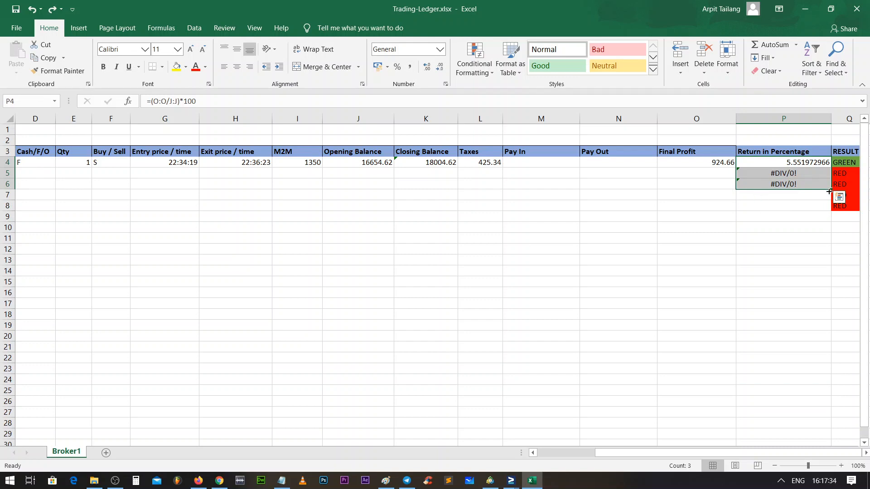
drag(831, 190, 775, 286)
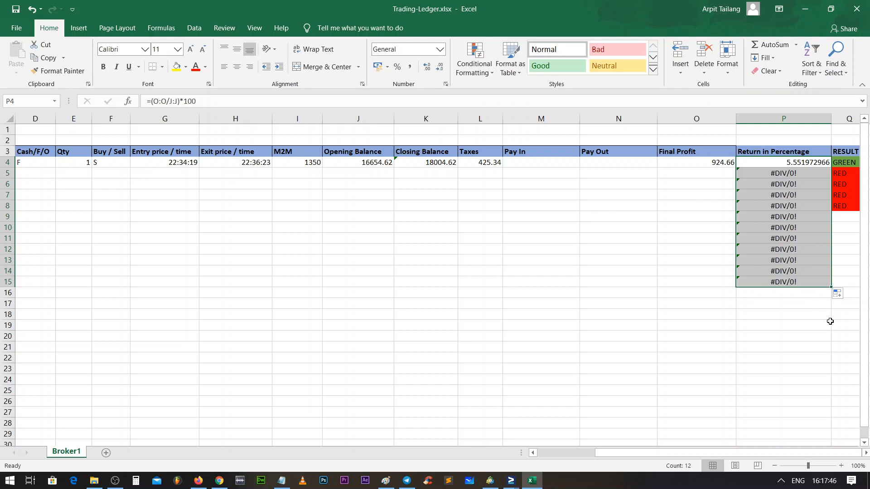
Step: Undo the last fill of the Return in Percentage formula through row 15
key(ctrl+z)
click(794, 239)
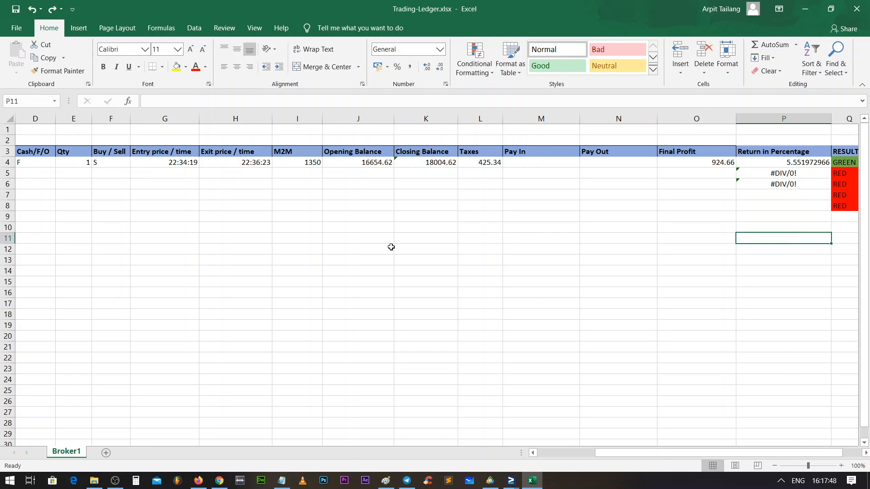
drag(594, 452, 472, 462)
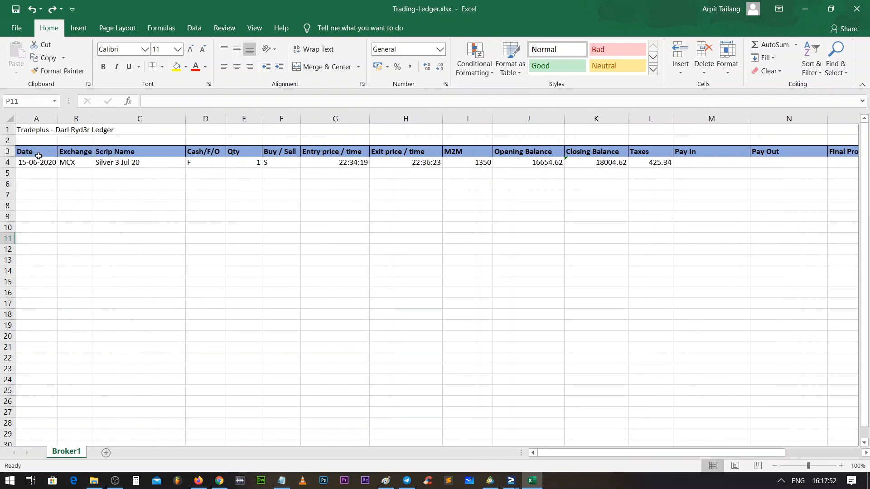
double_click(122, 163)
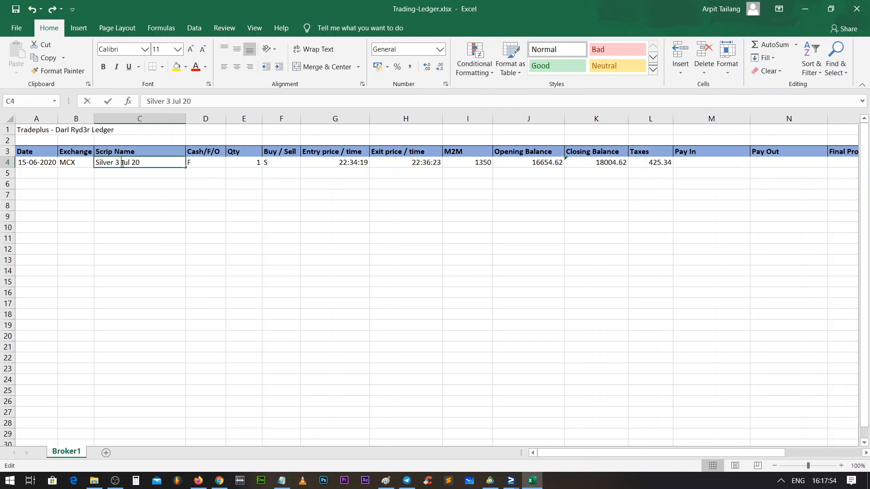
click(212, 216)
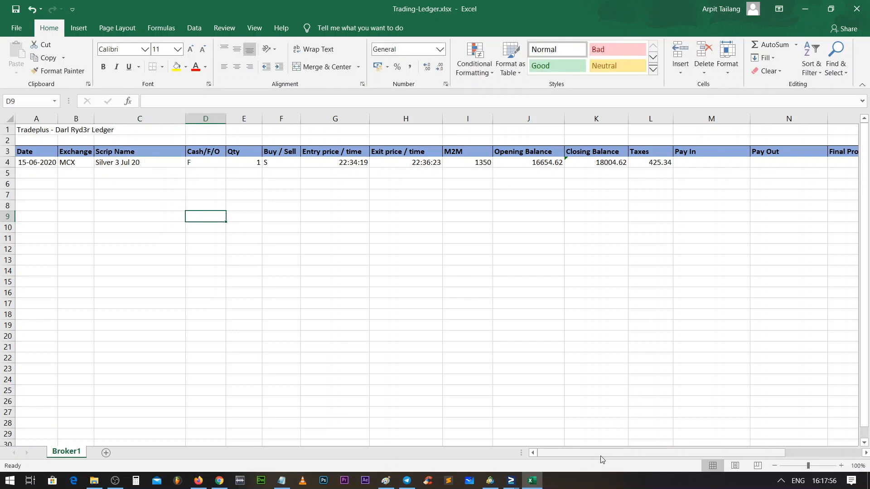
drag(603, 454, 625, 454)
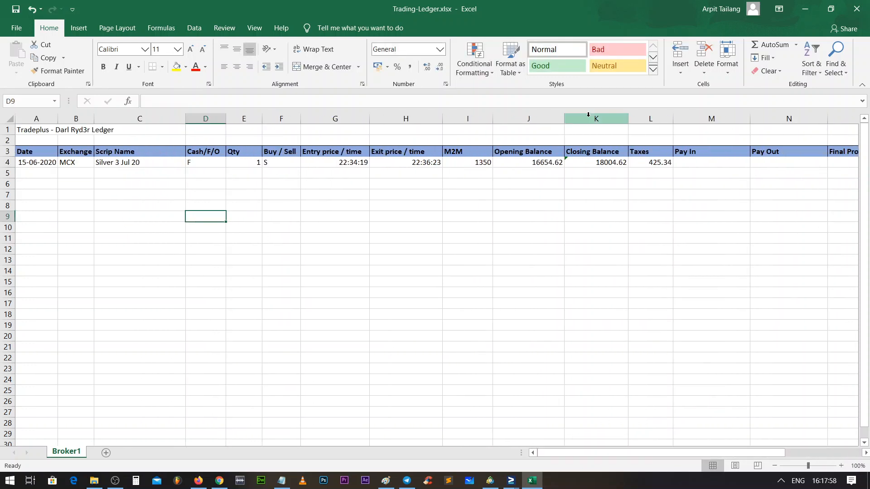
click(26, 30)
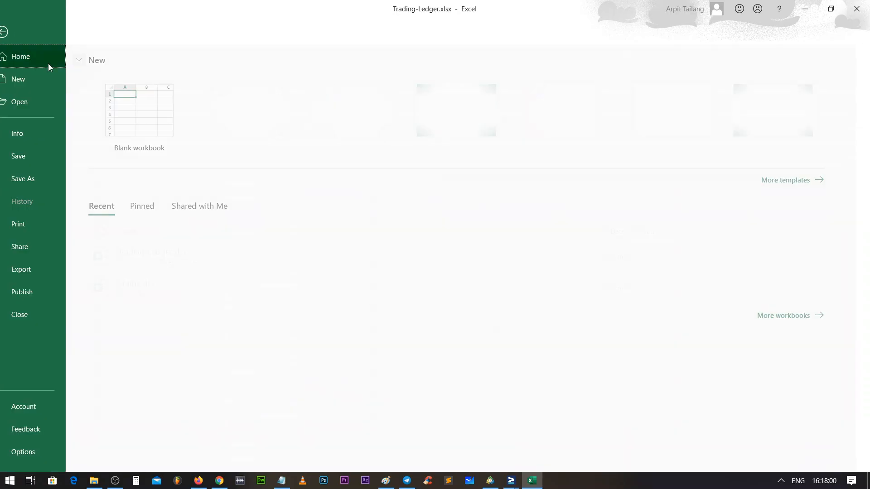
key(Escape)
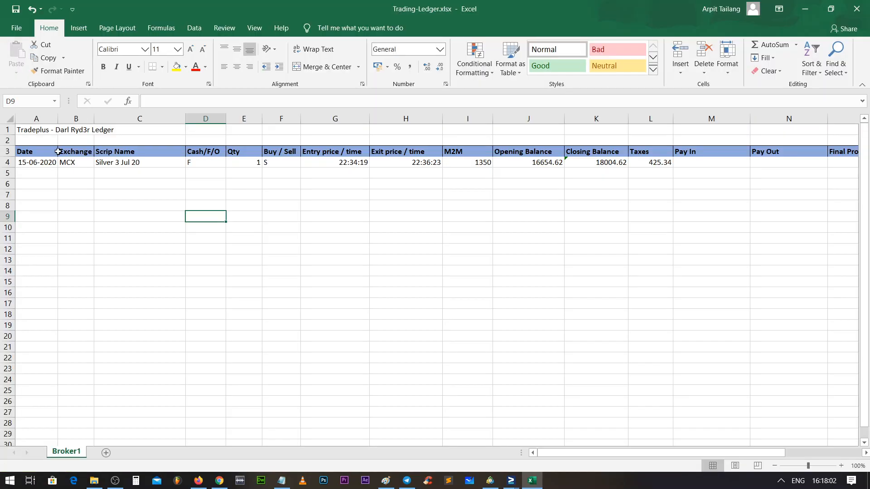